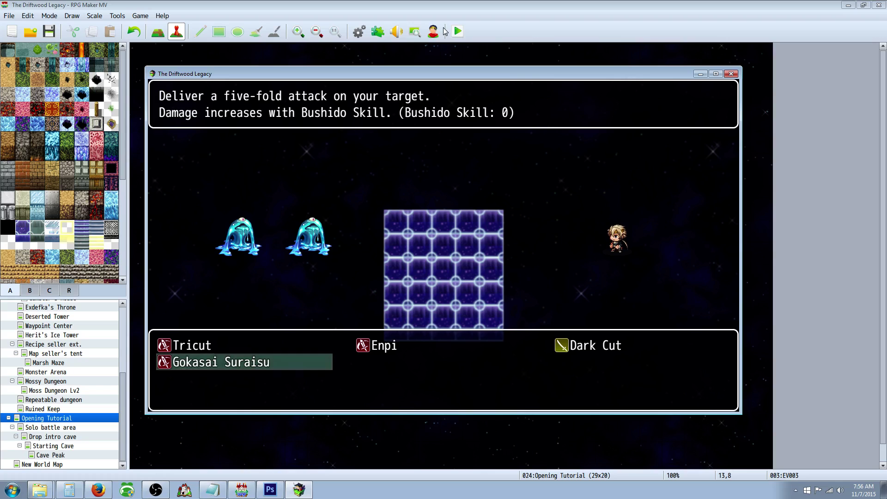
Use Gokasai Suraisu on an enemy in the playtest battle, and reopen the Tachi skills to check its Bushido Skill value.
key(Return)
key(Return)
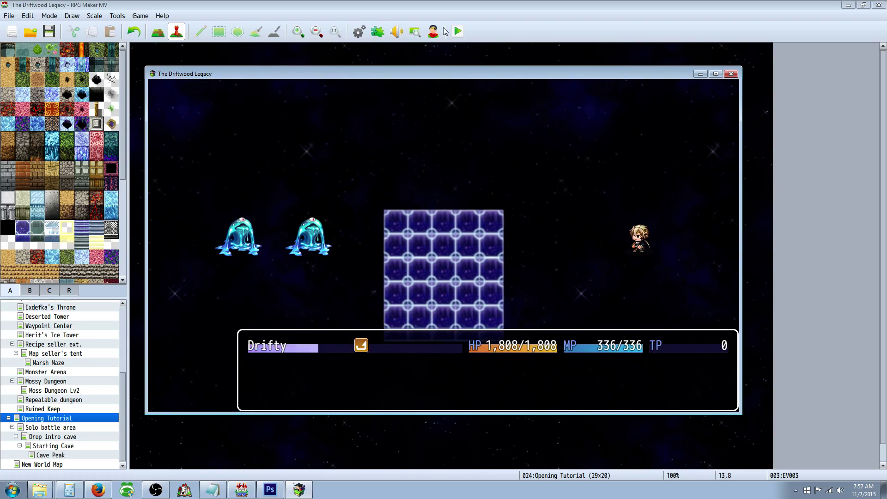
key(Down)
key(Return)
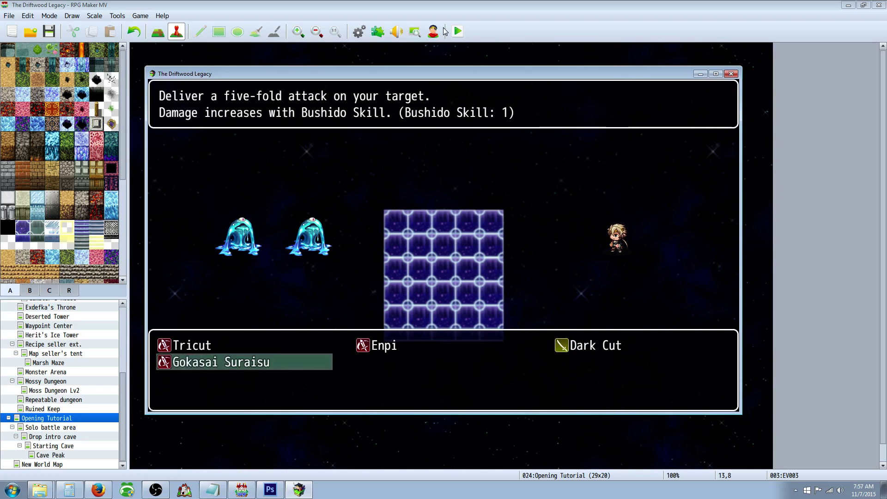
Make a normal attack on an enemy and recheck the Bushido Skill value in Gokasai Suraisu's description.
key(Escape)
key(Up)
key(Return)
key(Return)
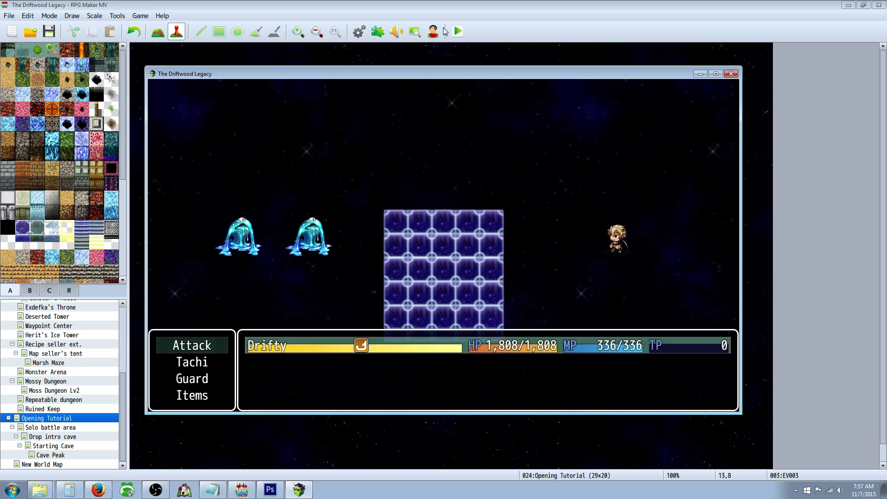
key(Down)
key(Return)
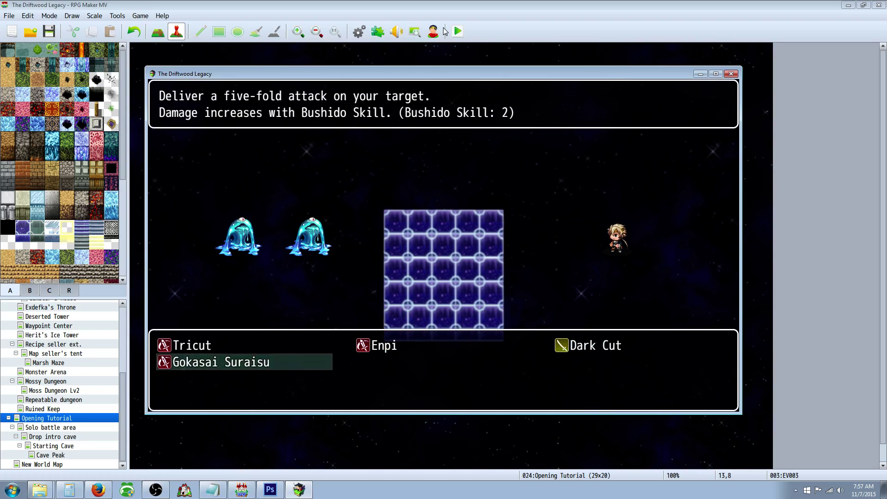
Attack once more and view Gokasai Suraisu's description again for its updated Bushido Skill value.
key(Escape)
key(Return)
key(Return)
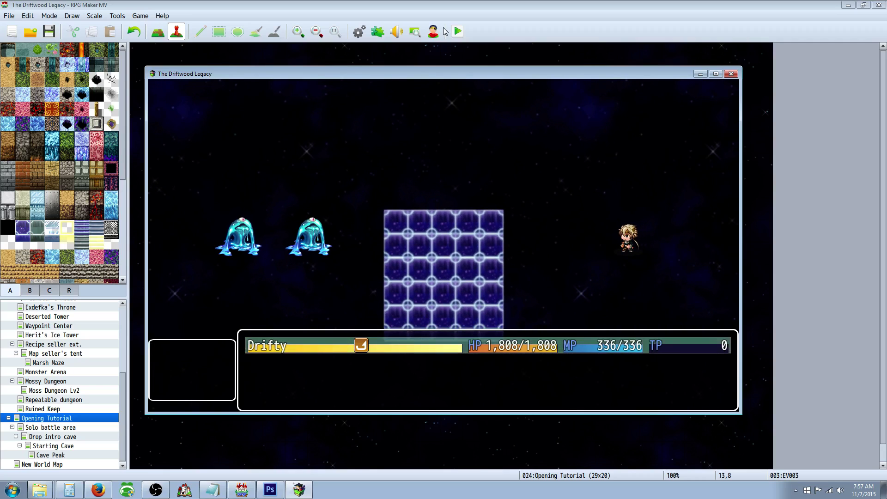
key(Down)
key(Return)
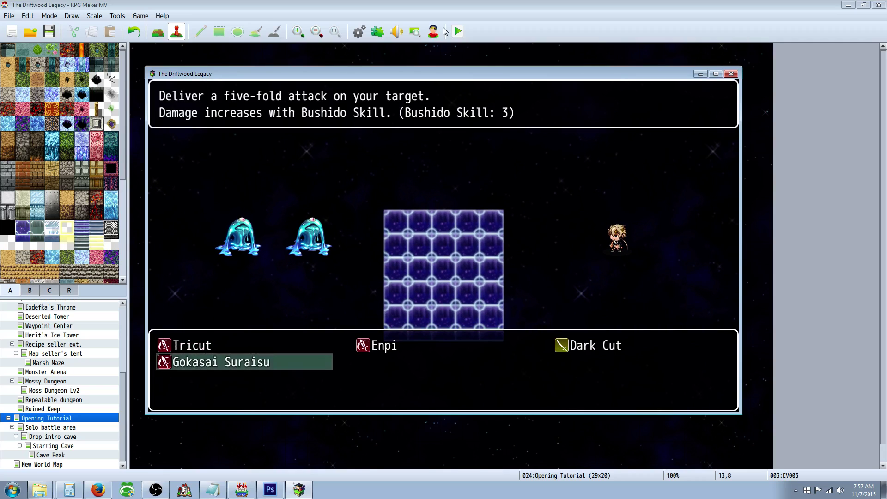
End the battle test by closing the playtest of The Driftwood Legacy.
key(Return)
key(Escape)
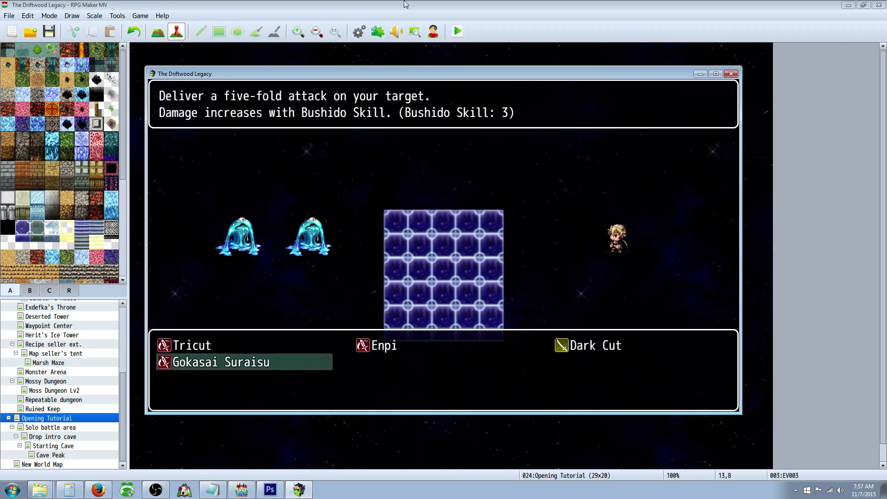
click(730, 74)
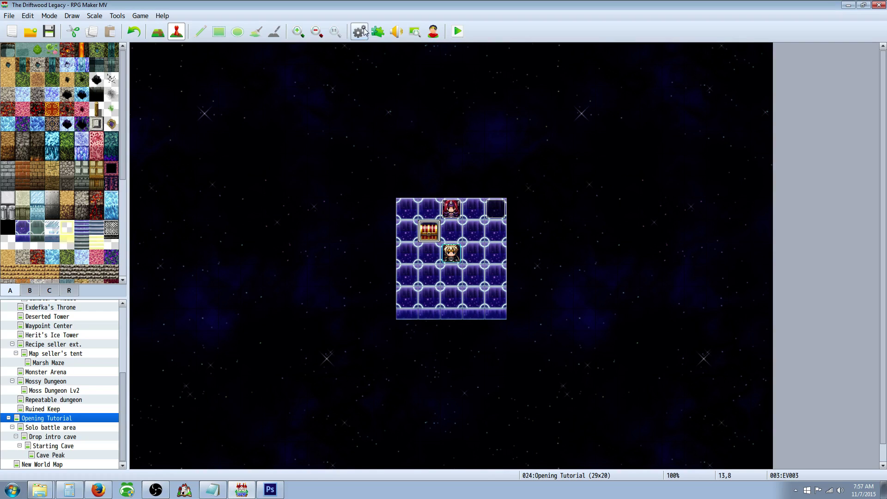
Open the database at skill 0198 Gokasai Suraisu and examine its damage formula and common event effect.
key(F9)
click(581, 332)
key(ctrl+a)
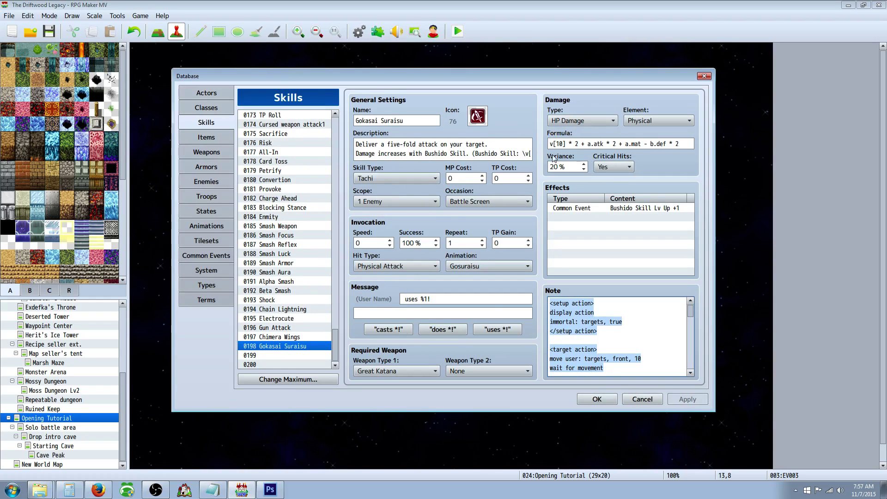
click(559, 224)
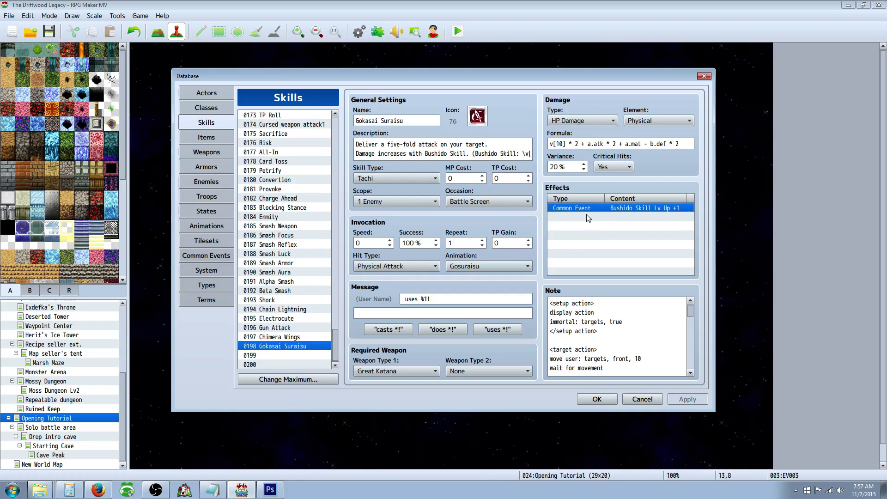
Examine the "action common event" line in the finish action block of Gokasai Suraisu's note.
click(604, 320)
key(ctrl+a)
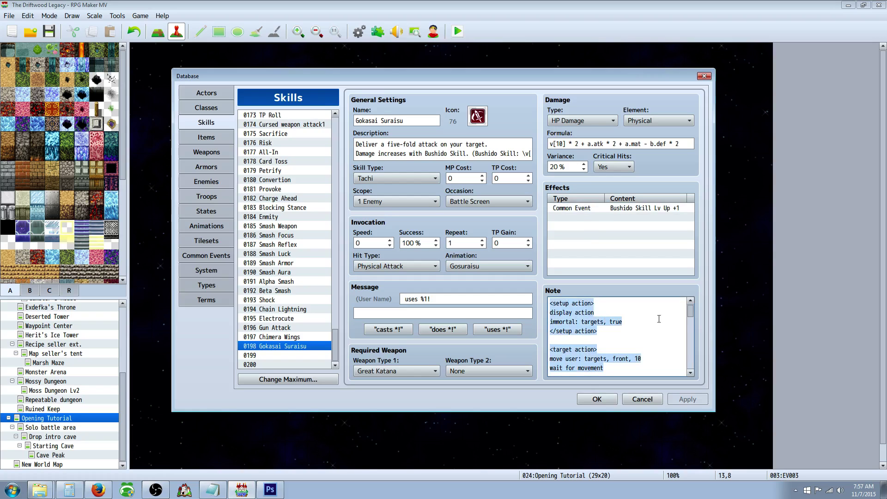
drag(691, 314, 690, 363)
drag(610, 360, 546, 364)
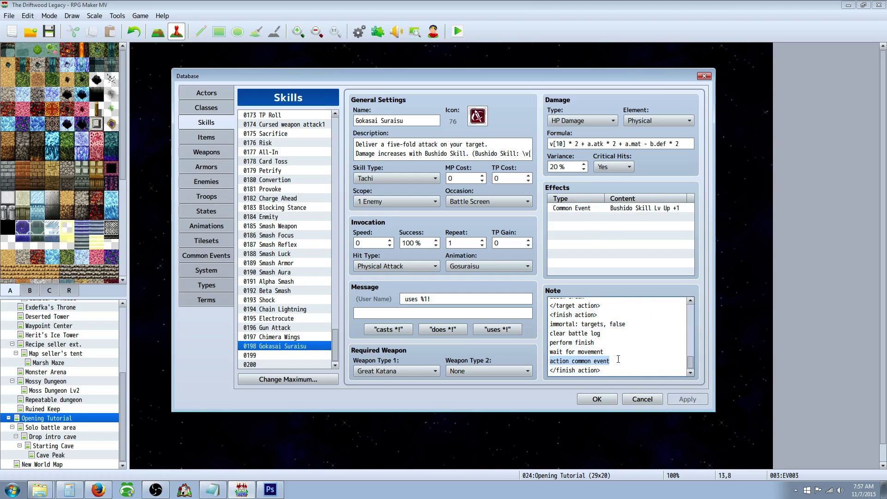
scroll(622, 351, up, 10)
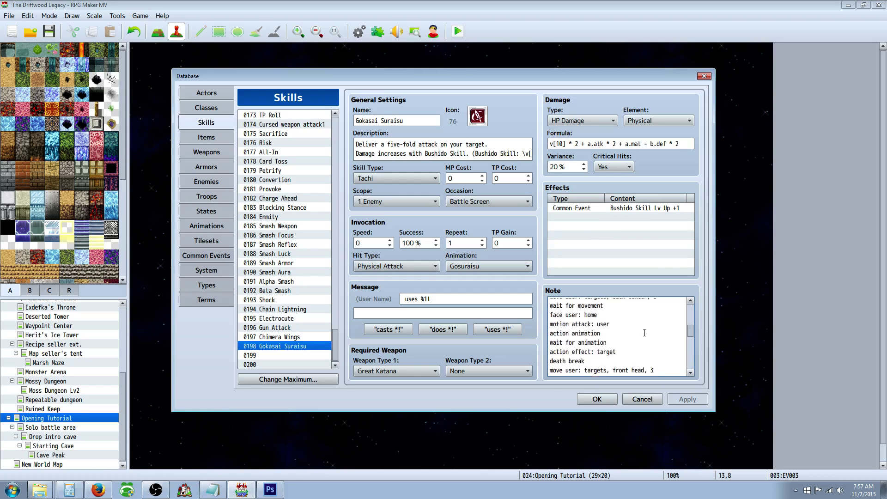
scroll(630, 335, up, 3)
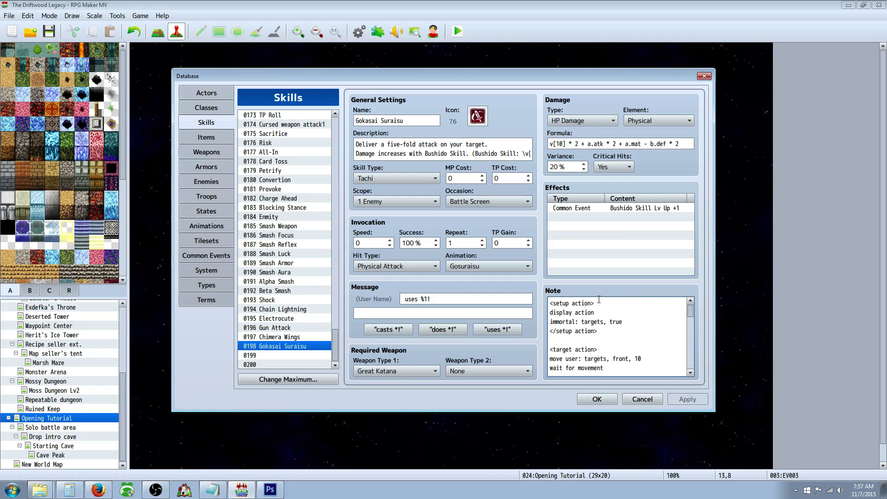
Examine the note's setup action block, including its display action and immortal targets lines.
drag(598, 302, 548, 305)
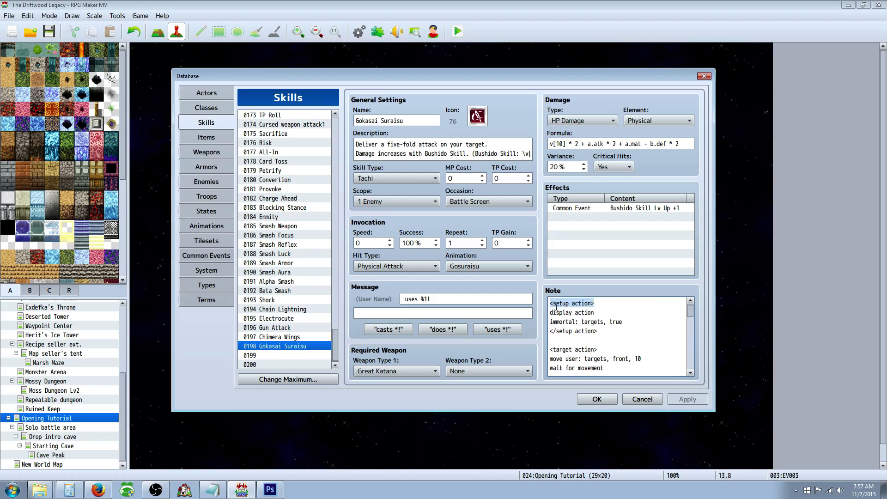
click(595, 304)
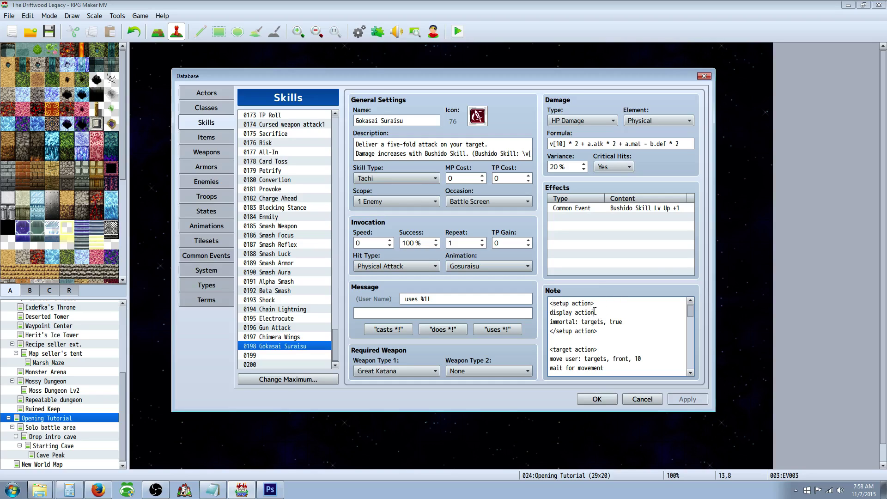
drag(561, 312, 593, 312)
click(565, 326)
drag(602, 331, 549, 331)
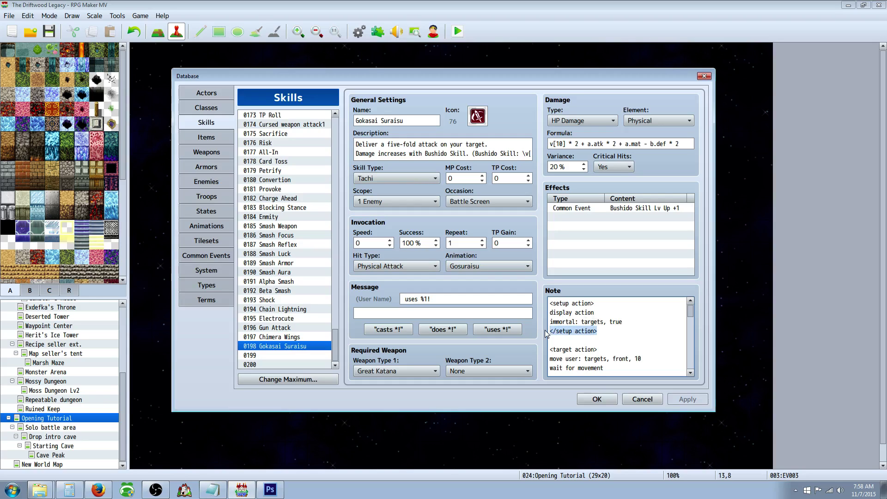
scroll(606, 331, down, 1)
click(606, 331)
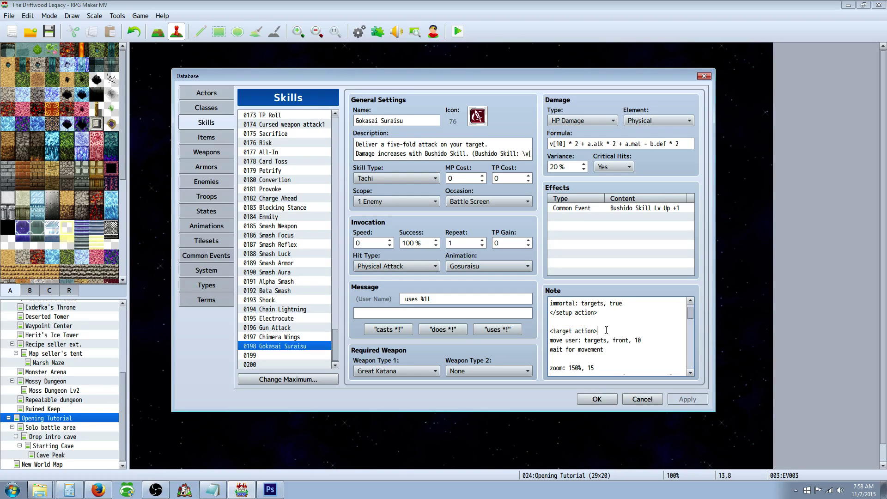
Examine the start of the target action block, covering the move user line and its wait for movement.
scroll(606, 330, down, 1)
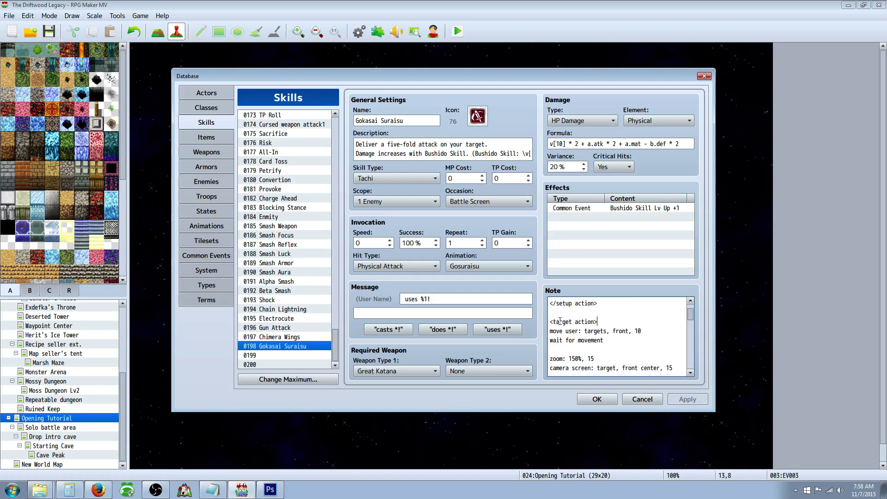
drag(558, 322, 581, 323)
click(595, 323)
double_click(638, 331)
drag(612, 339, 549, 339)
click(563, 340)
drag(615, 341, 549, 340)
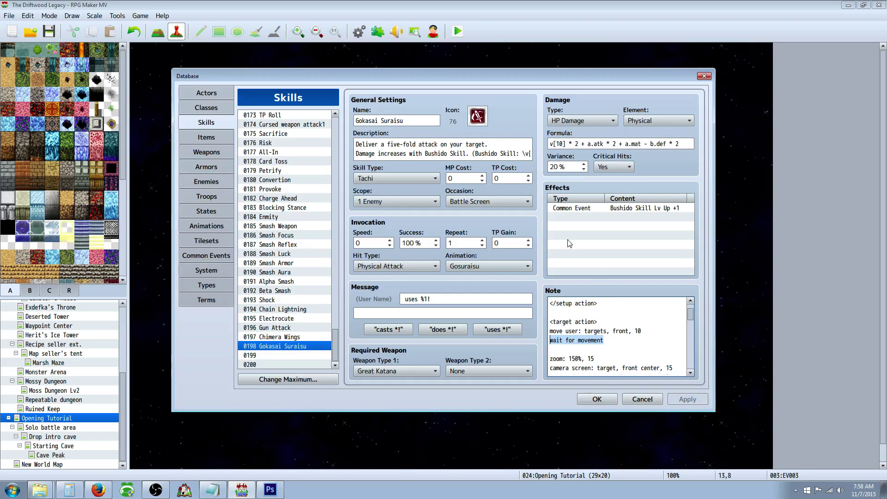
click(604, 342)
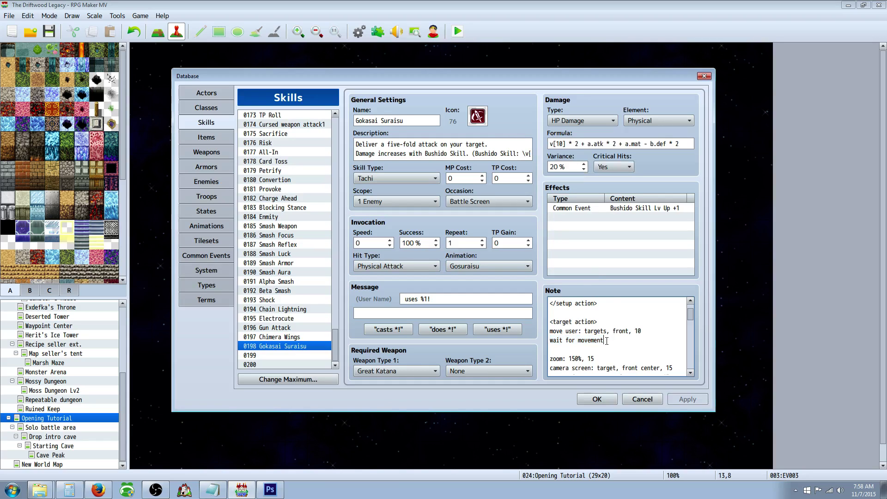
drag(605, 341, 563, 339)
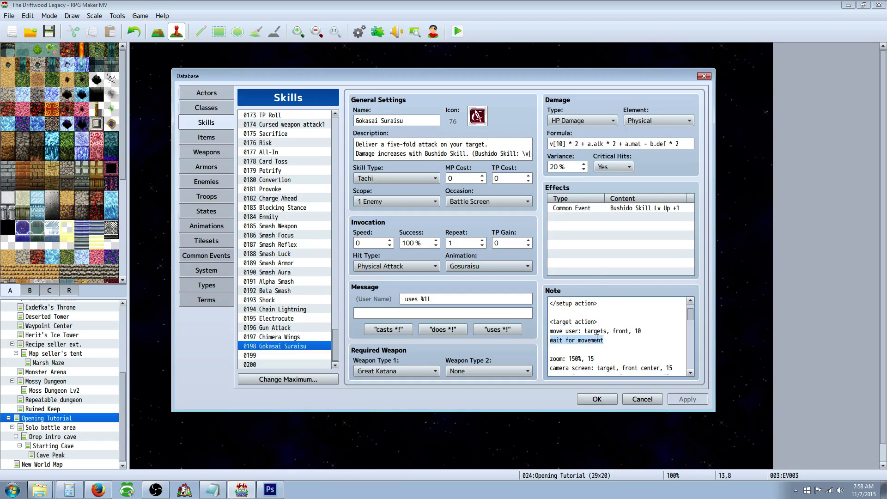
click(567, 345)
Examine the zoom, camera screen and camera focus lines and the wait that follows them in the note.
scroll(582, 329, down, 1)
scroll(583, 329, down, 1)
scroll(564, 327, up, 1)
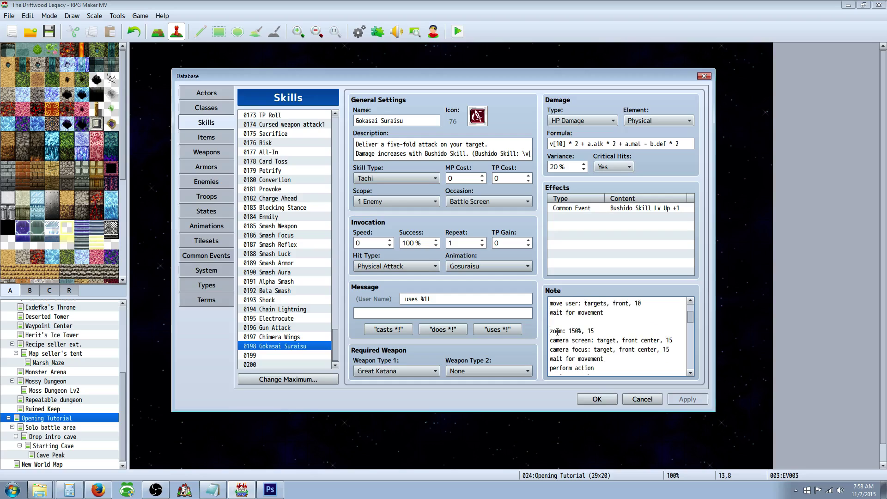
click(557, 331)
scroll(567, 326, down, 1)
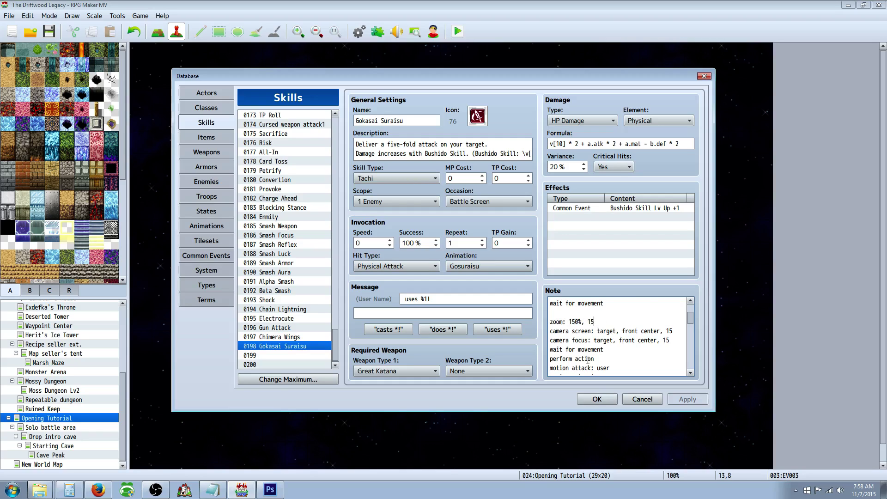
click(575, 319)
click(607, 322)
double_click(668, 330)
click(568, 340)
click(633, 341)
click(669, 340)
drag(560, 331, 601, 326)
click(635, 329)
scroll(619, 337, down, 1)
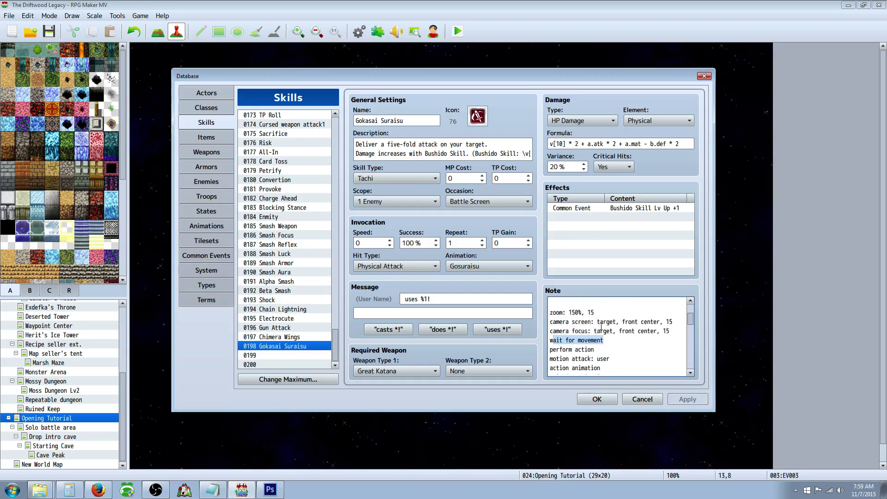
Change the wait line after the camera focus line to "wait for camera" in the skill's note.
scroll(601, 326, up, 3)
scroll(612, 320, down, 1)
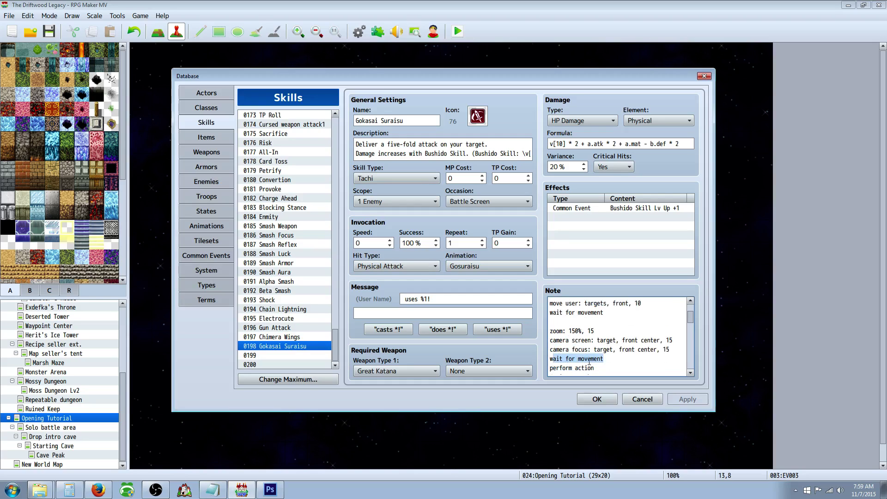
drag(615, 359, 542, 362)
drag(553, 312, 602, 312)
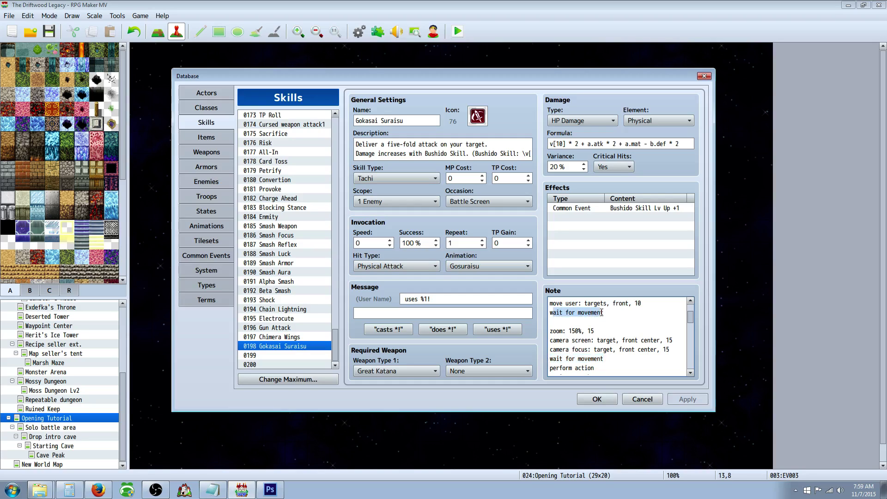
drag(603, 359, 548, 359)
click(567, 358)
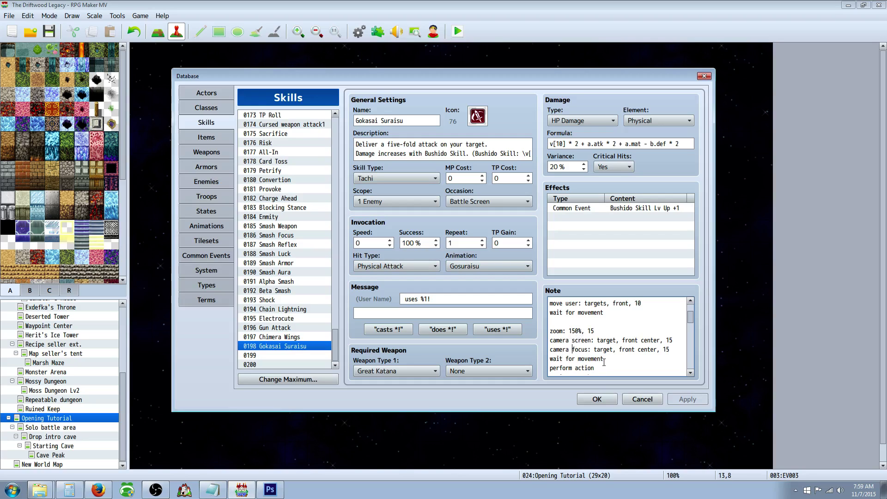
drag(604, 359, 578, 359)
text(camera)
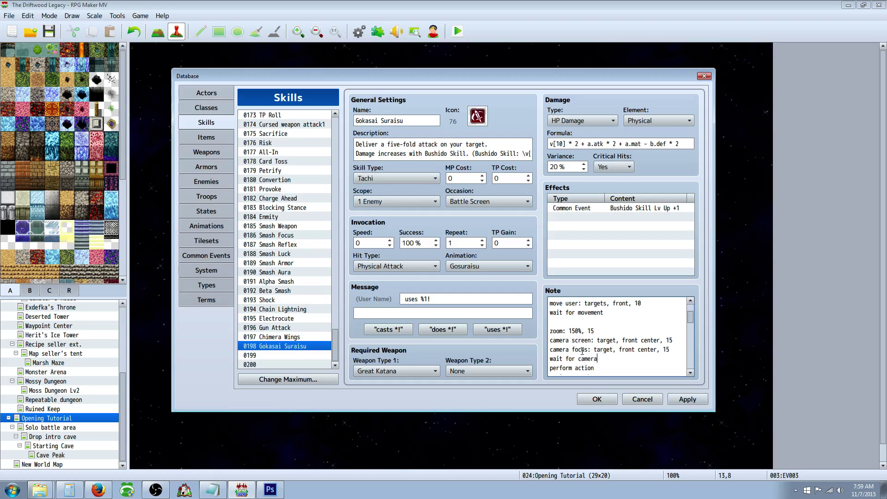
drag(580, 358, 578, 359)
text(mo)
text(camera)
key(Down)
key(Down)
Examine the note's lines from perform action and motion attack through wait for animation and action effect.
scroll(607, 359, down, 1)
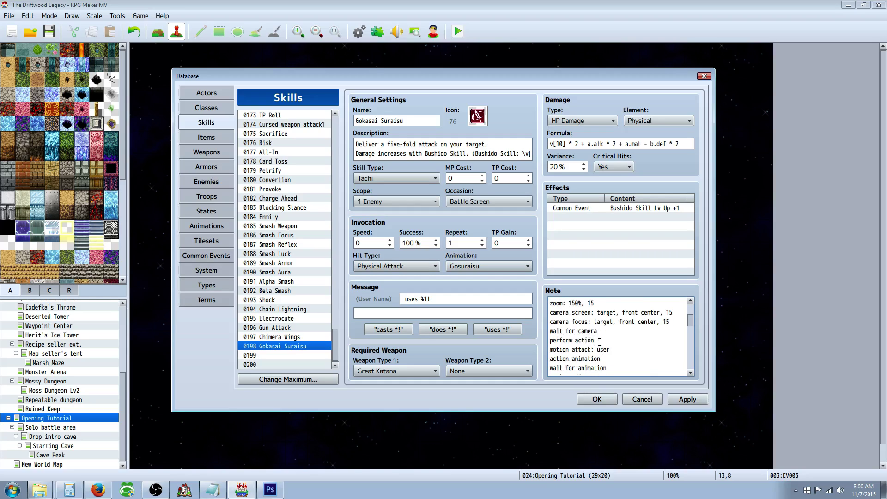
scroll(578, 340, down, 1)
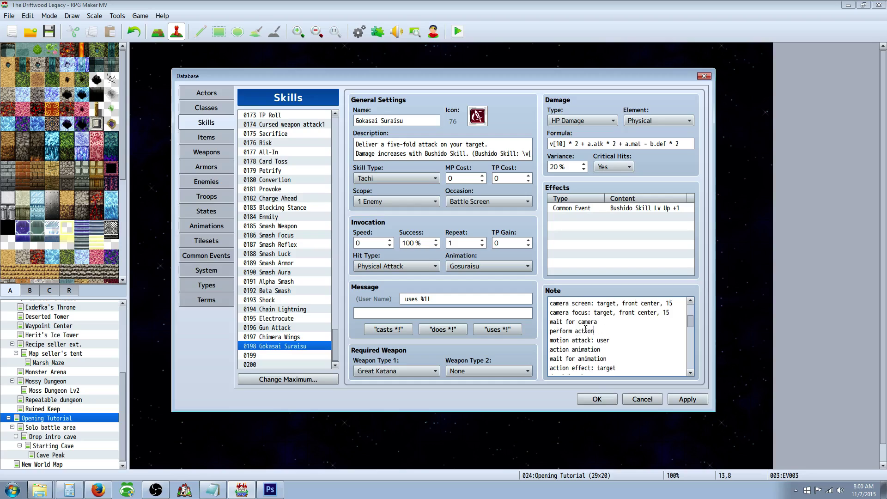
click(591, 321)
scroll(620, 341, down, 1)
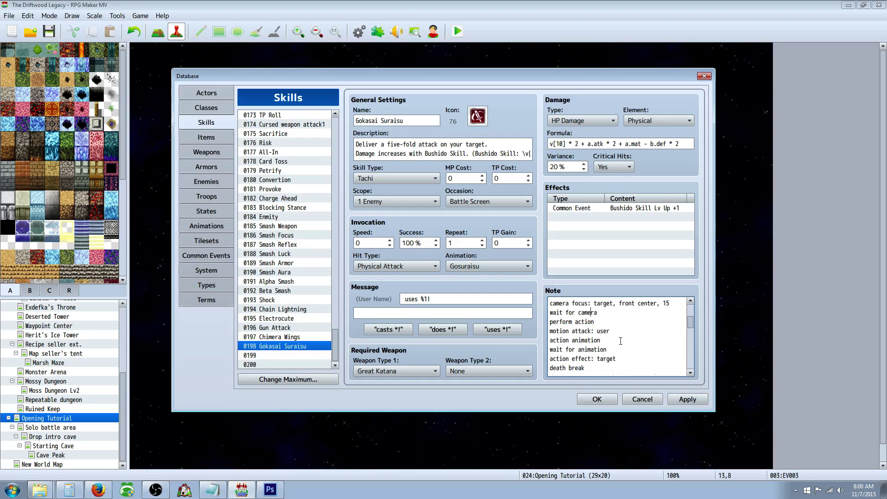
drag(610, 331, 597, 331)
drag(600, 340, 550, 331)
scroll(595, 342, down, 2)
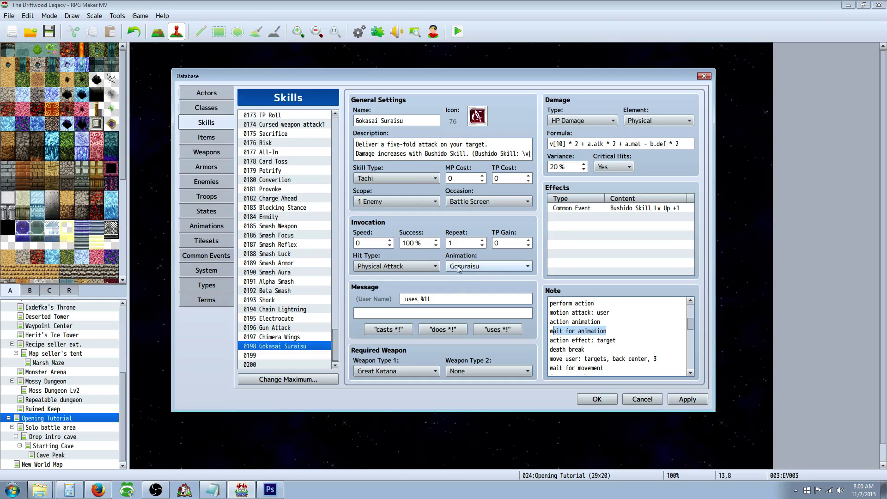
click(551, 333)
drag(551, 332, 612, 328)
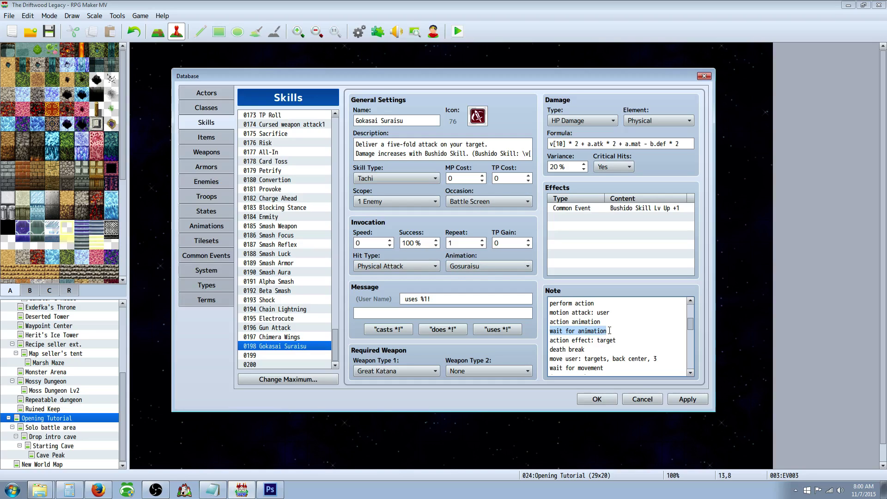
click(619, 339)
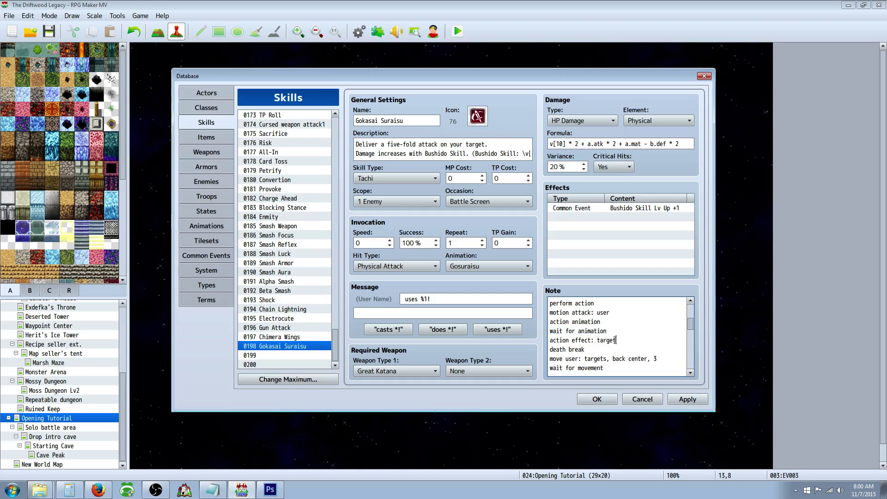
Examine the action effect and death break lines that end the first hit in the skill's note.
drag(585, 354, 617, 340)
click(593, 349)
drag(585, 349, 555, 349)
key(shift+Left)
key(Down)
key(Down)
key(Down)
key(Down)
Examine the "move user: targets, back center, 3" line and its wait for movement in the note.
drag(551, 339, 579, 340)
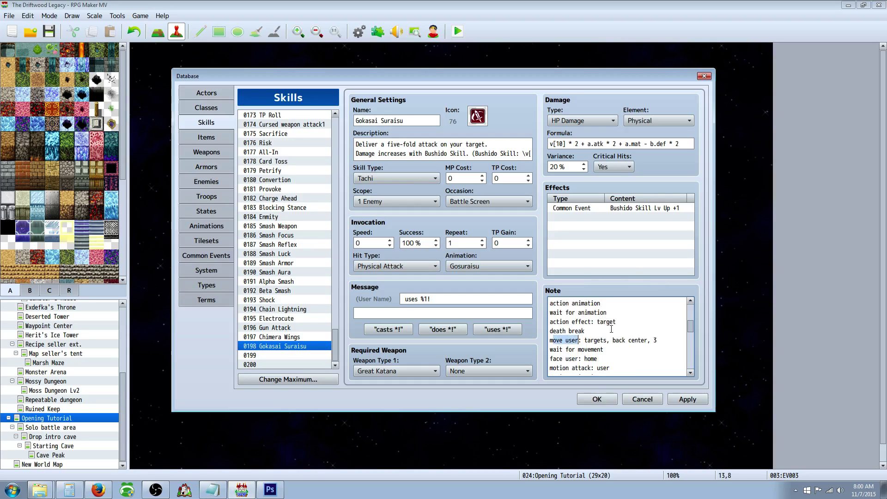
click(571, 336)
drag(585, 340, 657, 340)
click(614, 352)
drag(615, 352, 546, 349)
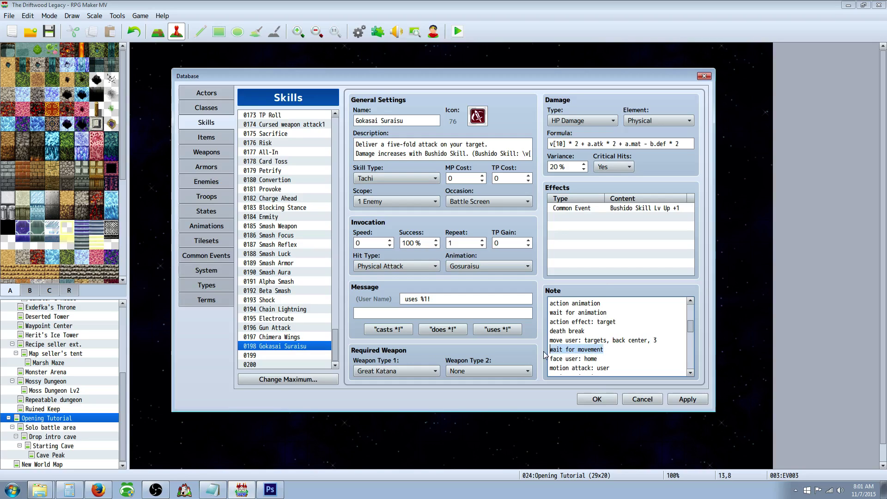
click(594, 347)
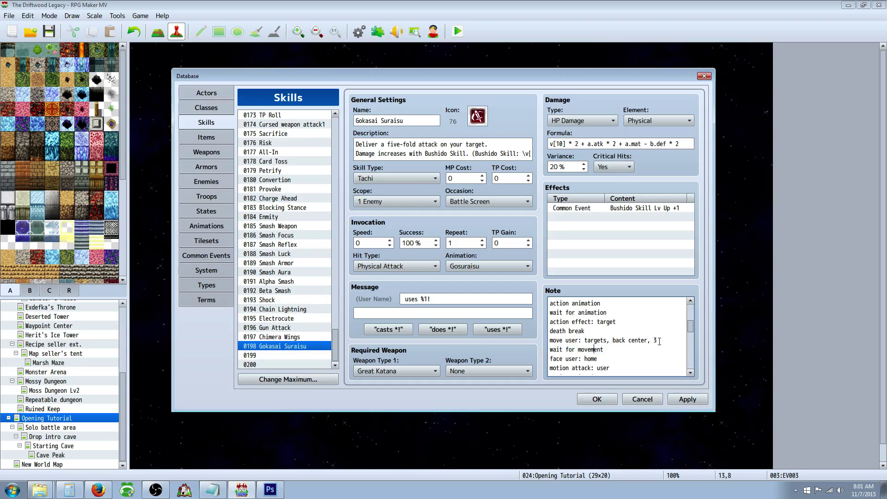
drag(656, 349, 557, 350)
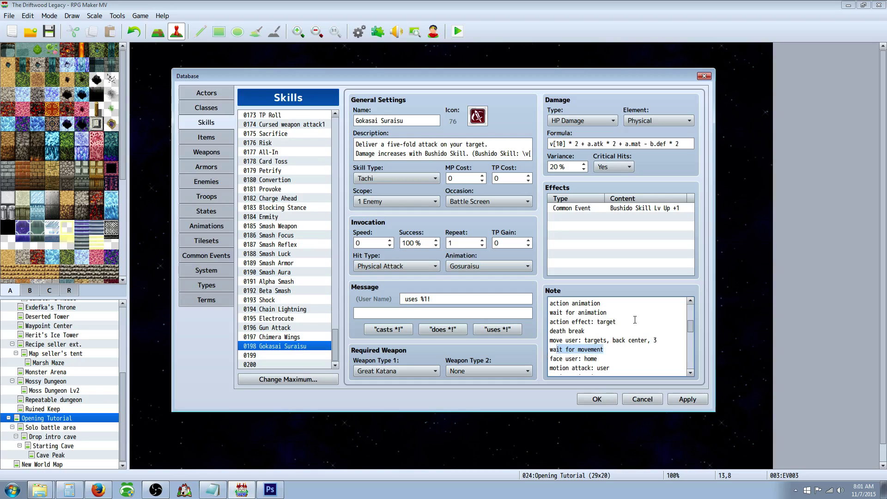
click(590, 357)
Examine the second hit's lines from "face user: home" and motion attack through action animation and wait for animation.
scroll(609, 353, down, 1)
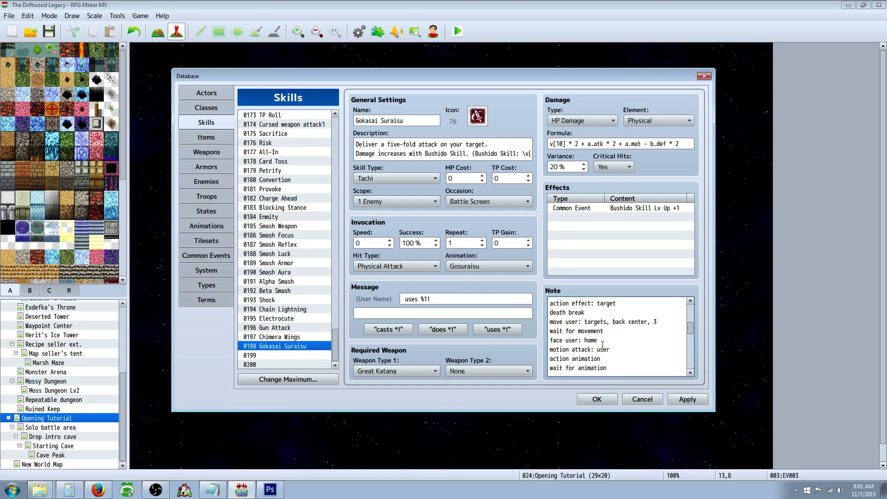
drag(598, 340, 549, 340)
click(586, 341)
drag(615, 354, 548, 350)
click(606, 350)
scroll(610, 359, down, 1)
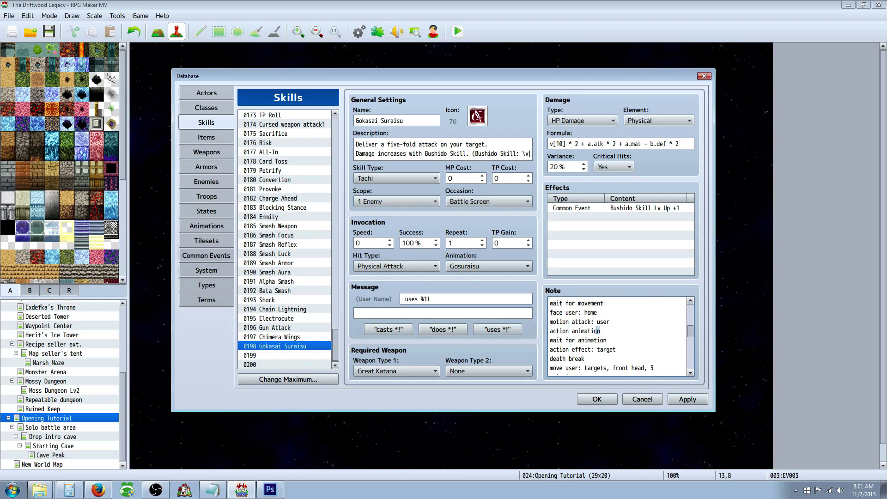
mouse_move(595, 330)
mouse_down()
mouse_move(550, 333)
mouse_move(607, 330)
mouse_up()
click(584, 329)
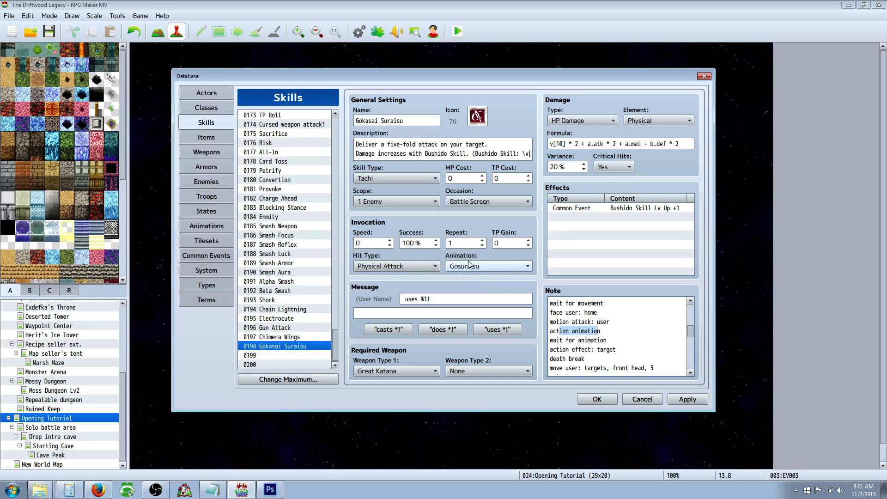
click(610, 342)
drag(608, 341, 549, 341)
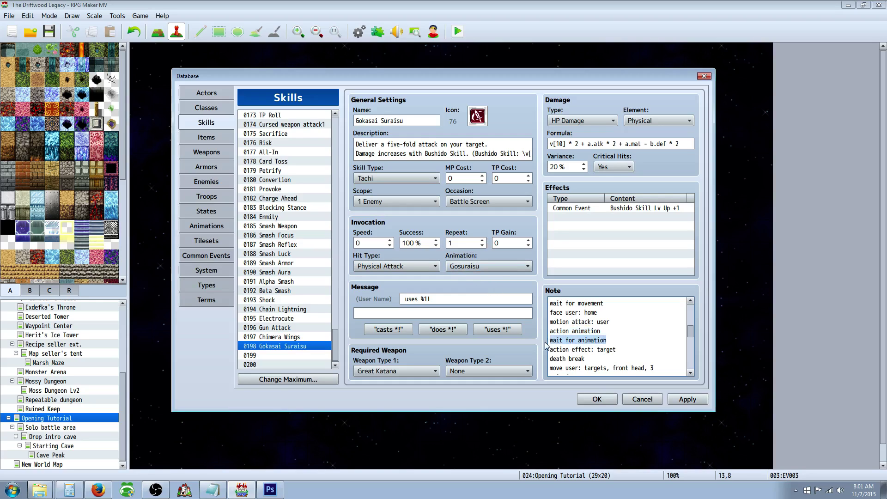
Examine the second hit's closing action effect and death break lines in the note.
click(583, 349)
key(Down)
key(Down)
key(Down)
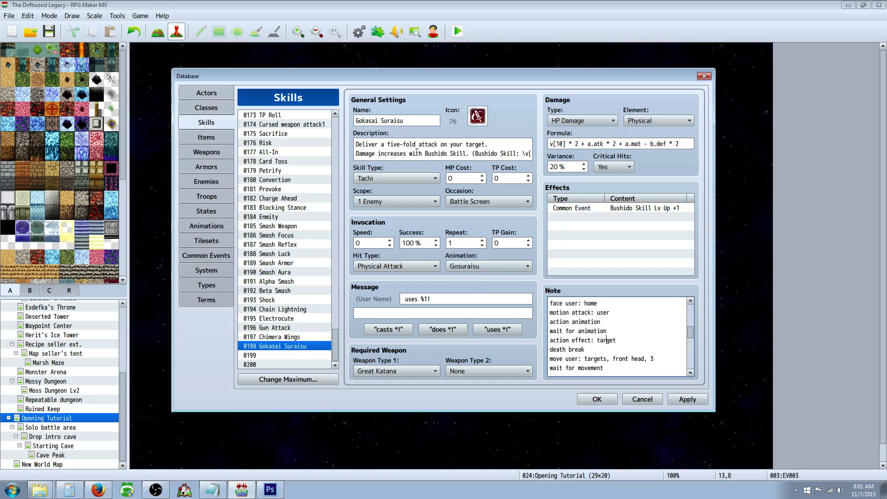
drag(586, 349, 549, 349)
click(594, 342)
scroll(594, 342, down, 2)
scroll(589, 314, down, 1)
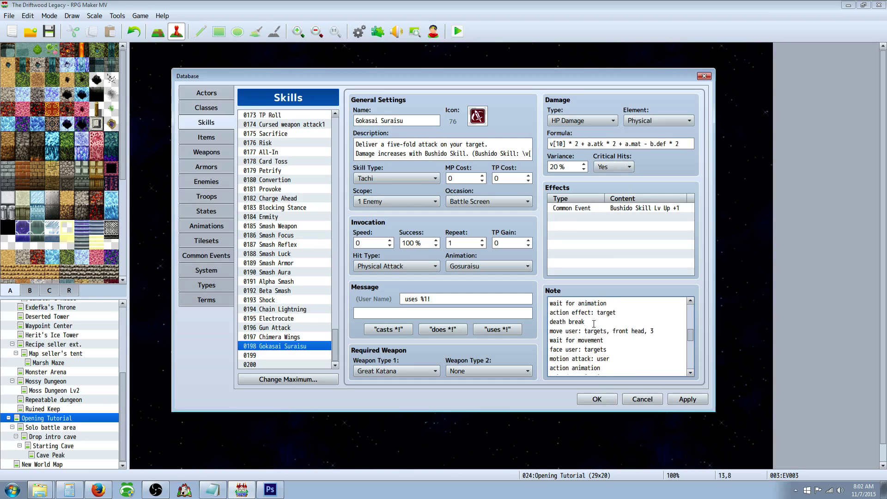
Examine the third hit's lines, from "move user: targets, front head, 3" and "face user: targets" through its animation wait and action effect.
scroll(563, 324, down, 1)
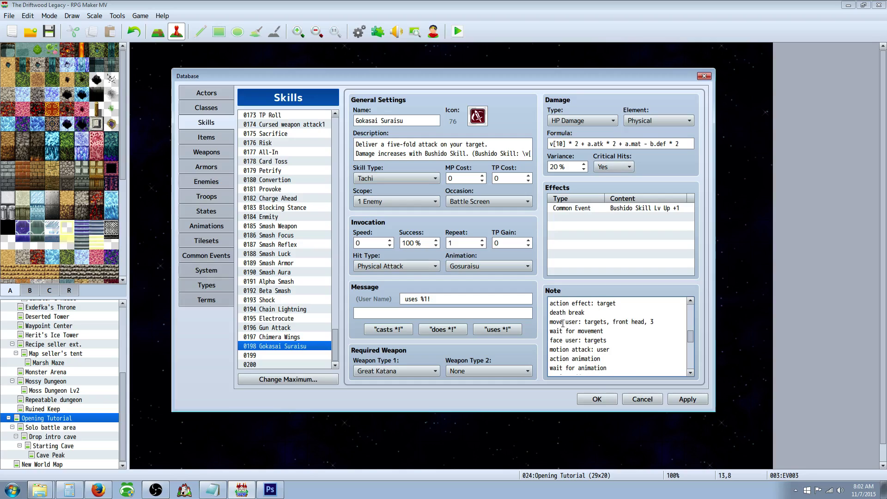
drag(591, 322, 658, 322)
click(602, 322)
drag(605, 330, 549, 331)
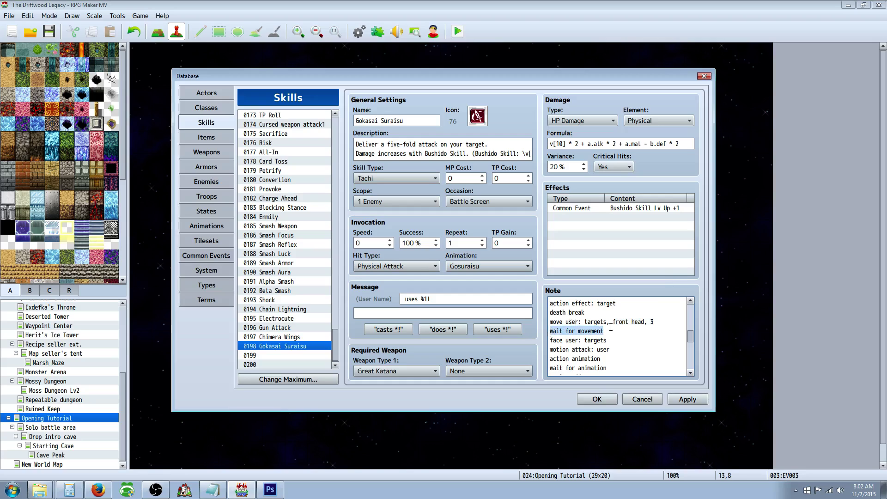
drag(607, 340, 548, 343)
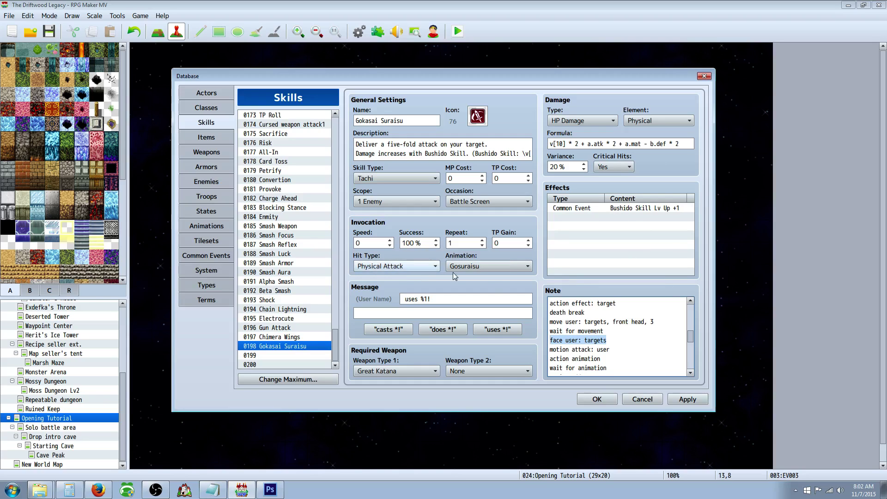
click(585, 358)
scroll(585, 359, down, 1)
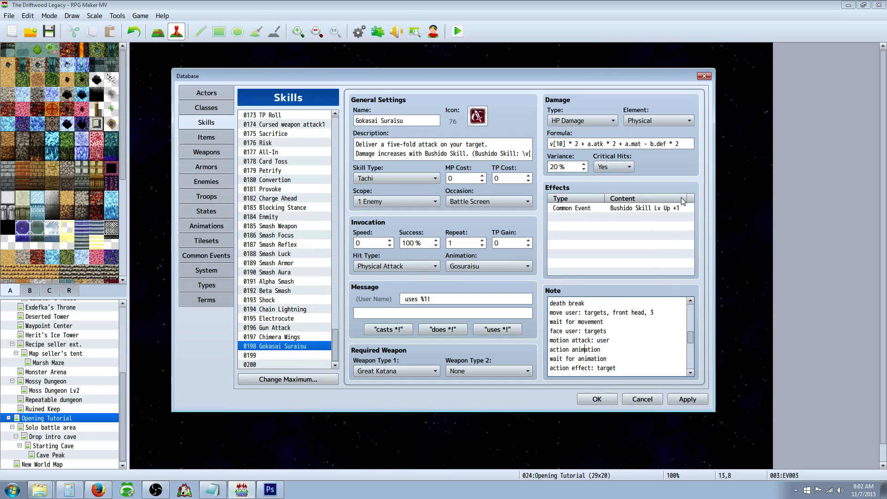
scroll(585, 346, down, 1)
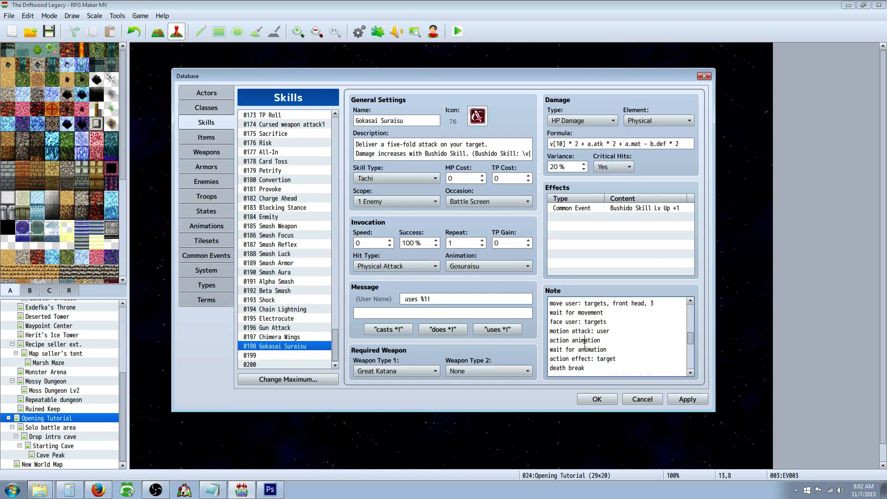
scroll(595, 344, down, 1)
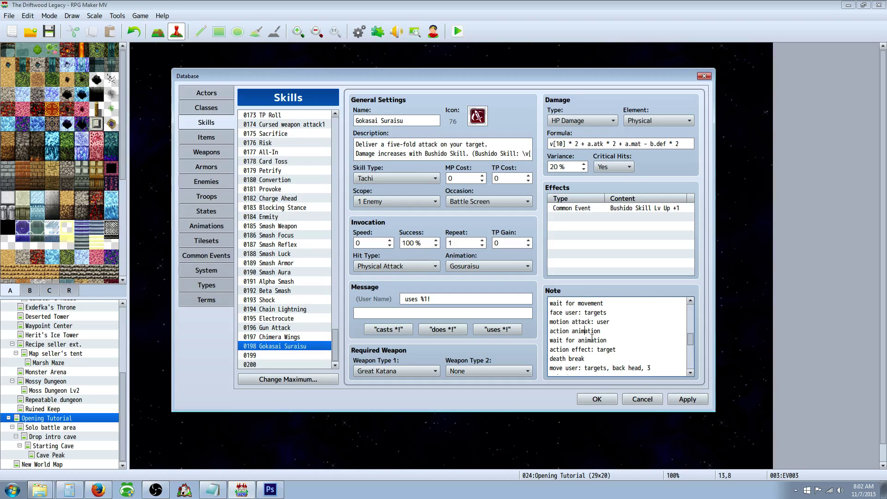
drag(607, 342, 549, 339)
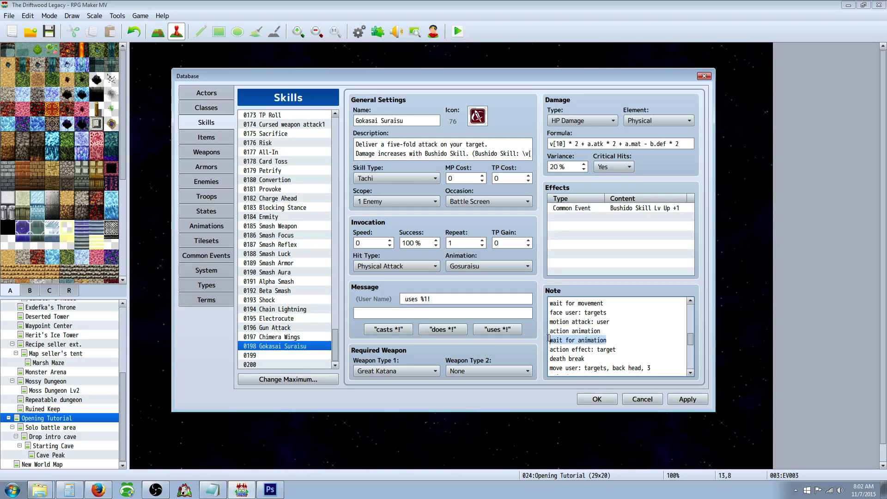
click(593, 353)
scroll(592, 352, down, 1)
Try to duplicate the hit block from "move user: targets, front head, 3" through death break directly below itself in the note.
drag(562, 341, 550, 313)
key(ctrl+c)
click(603, 348)
key(shift+Home)
scroll(568, 347, up, 1)
scroll(557, 322, up, 1)
scroll(550, 318, up, 1)
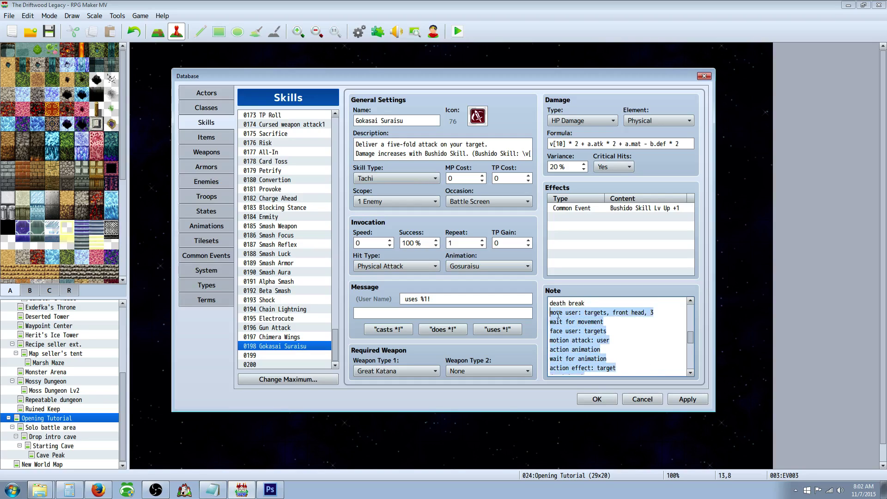
scroll(571, 313, down, 3)
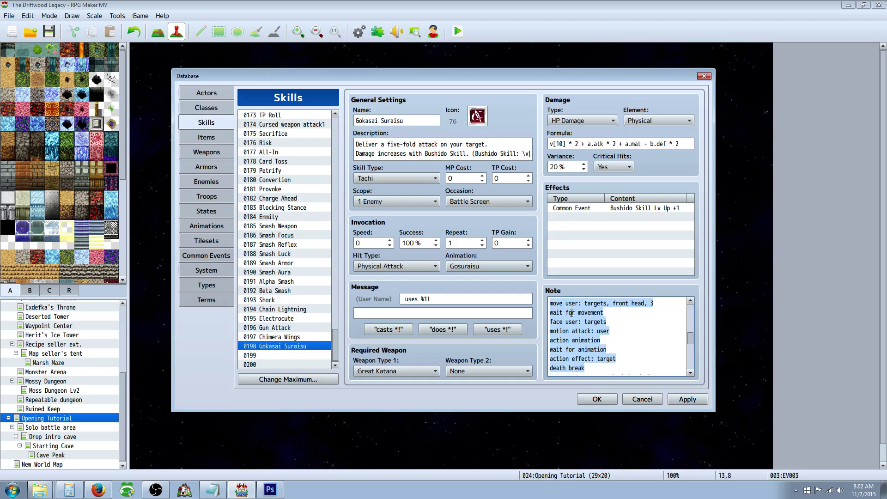
drag(617, 341, 585, 349)
scroll(561, 329, up, 1)
scroll(561, 329, up, 2)
click(604, 312)
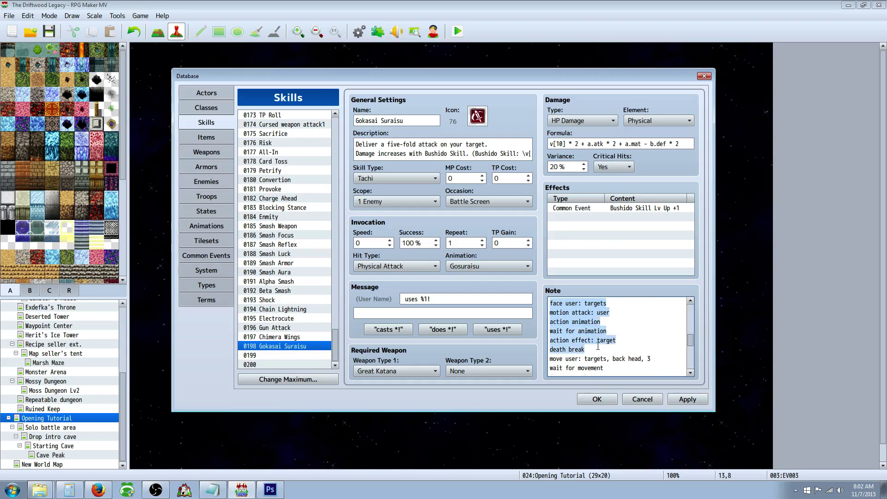
scroll(586, 370, down, 1)
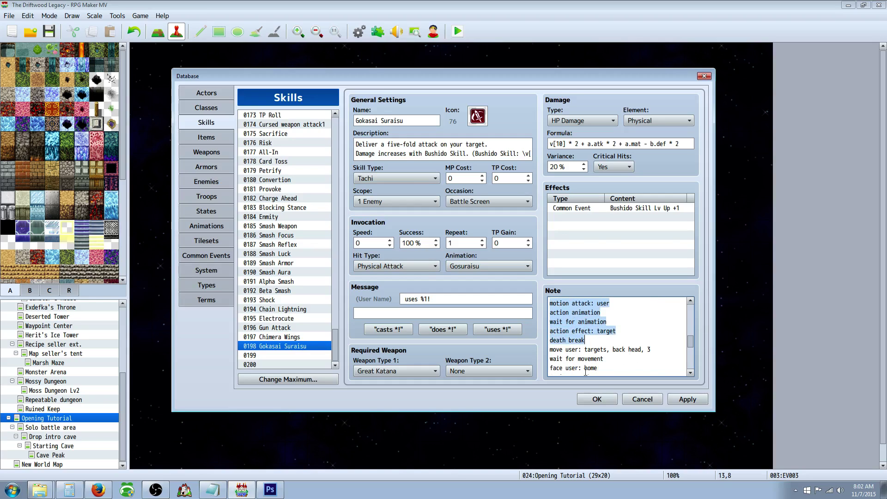
click(594, 340)
key(Return)
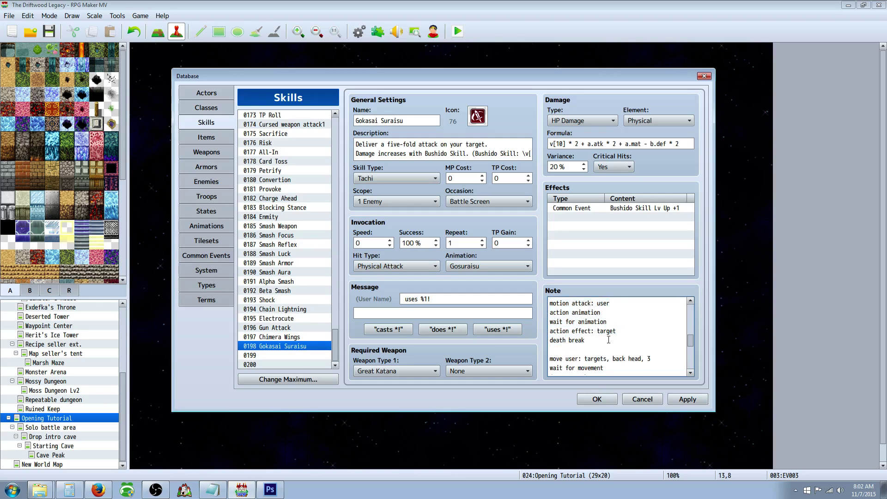
key(ctrl+v)
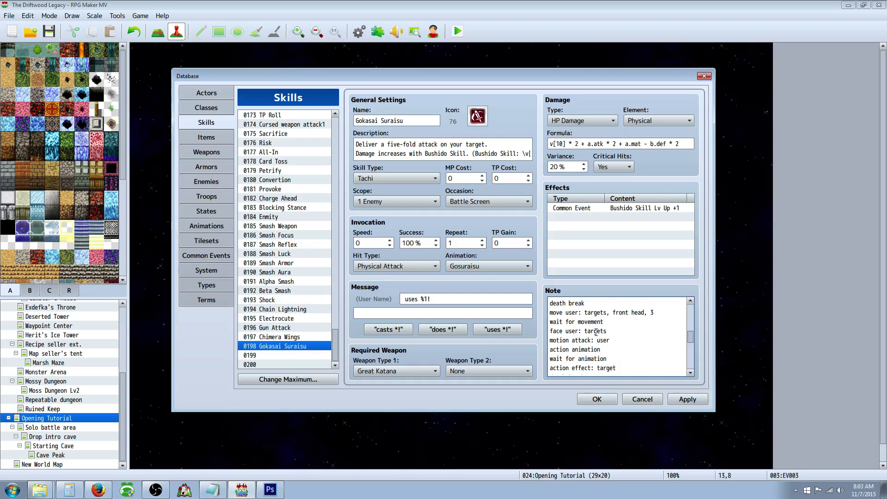
Examine the fourth hit's "move user: targets, back head, 3" line and the wait for movement below it.
scroll(596, 331, down, 2)
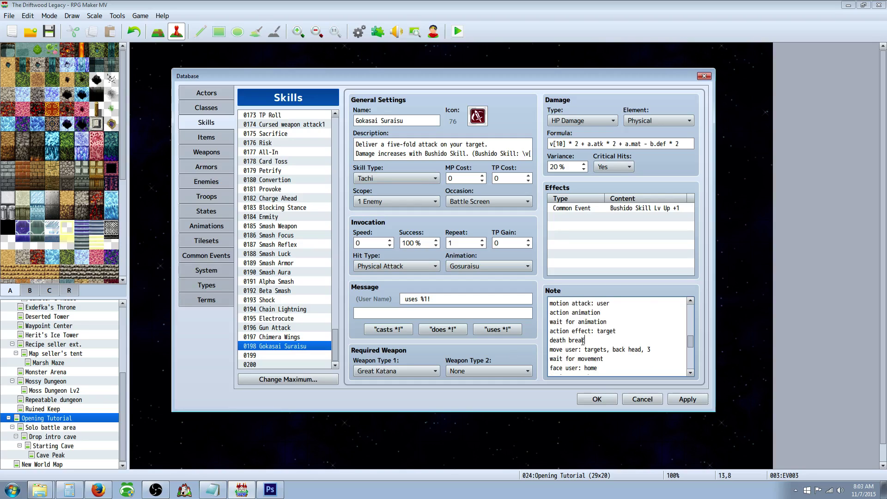
scroll(598, 340, down, 1)
scroll(578, 339, down, 1)
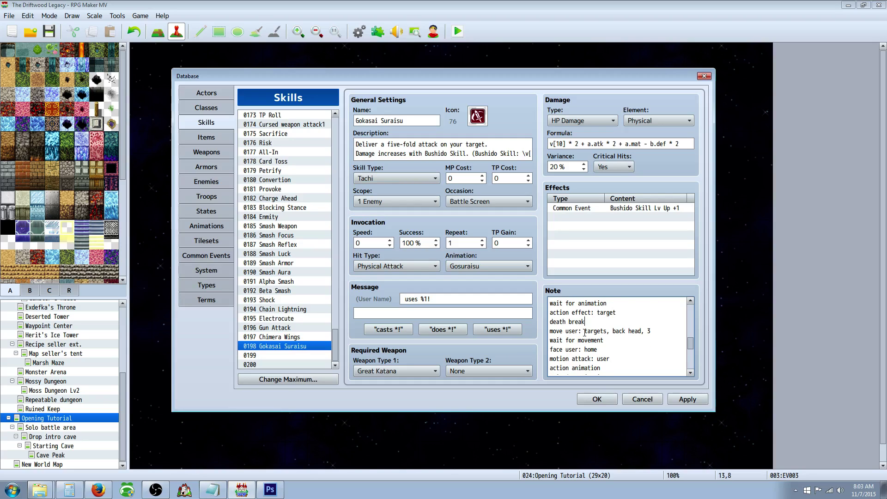
drag(591, 331, 601, 331)
click(654, 330)
drag(567, 336, 549, 340)
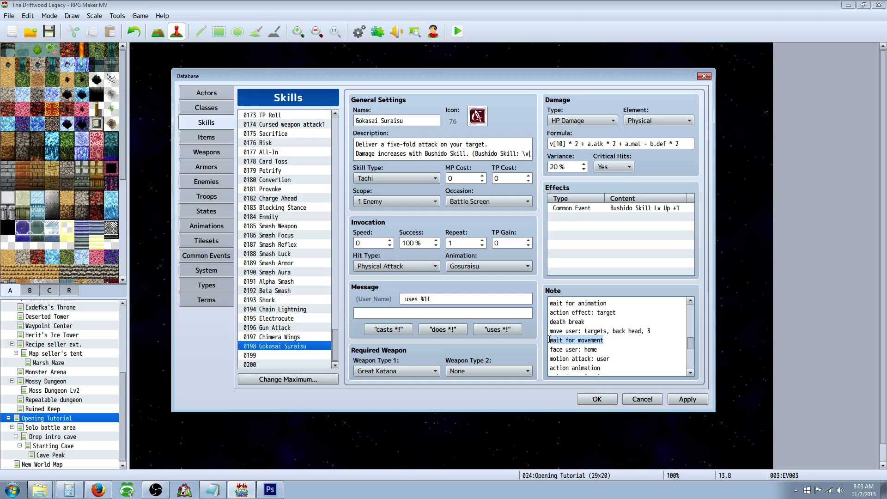
click(610, 335)
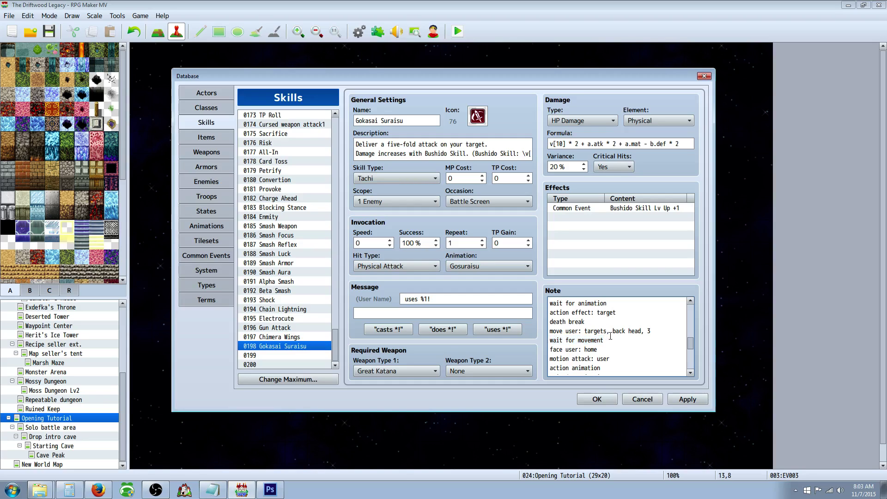
click(566, 331)
Examine the fourth hit's remaining lines, from "face user: home" through action effect and death break.
scroll(601, 345, down, 1)
scroll(575, 347, down, 1)
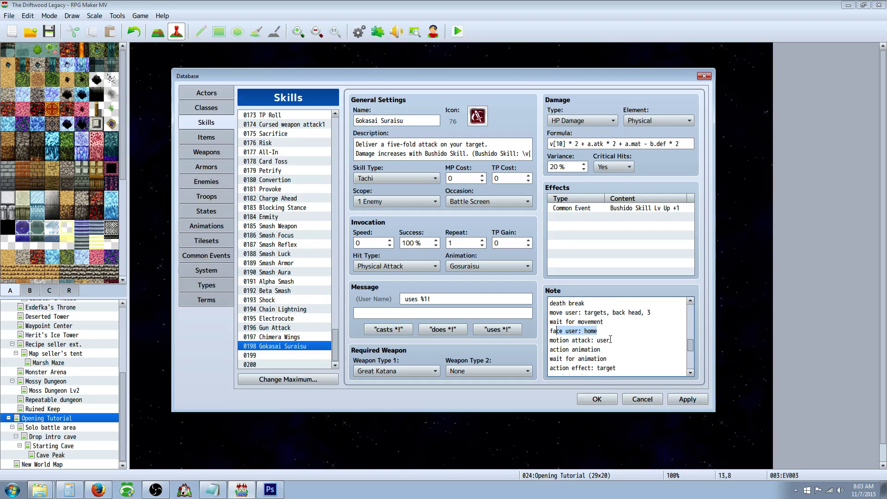
click(594, 350)
drag(589, 349, 616, 350)
scroll(601, 352, down, 1)
scroll(610, 350, down, 1)
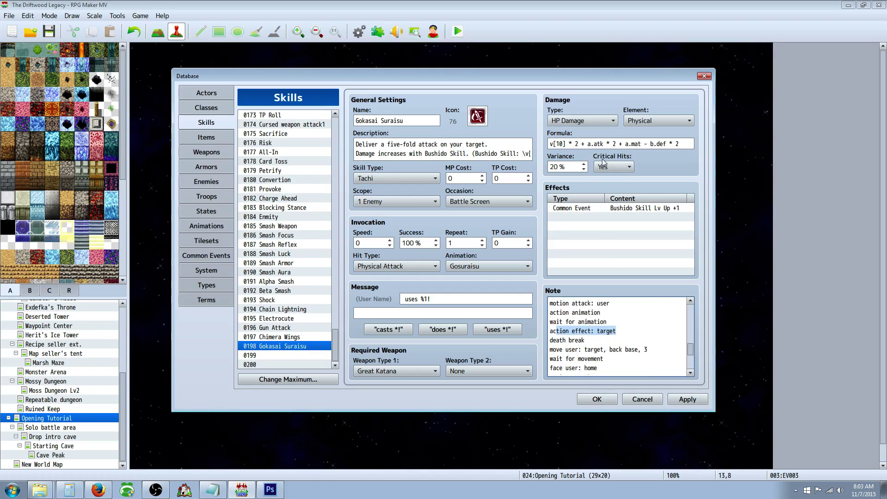
drag(583, 341, 550, 342)
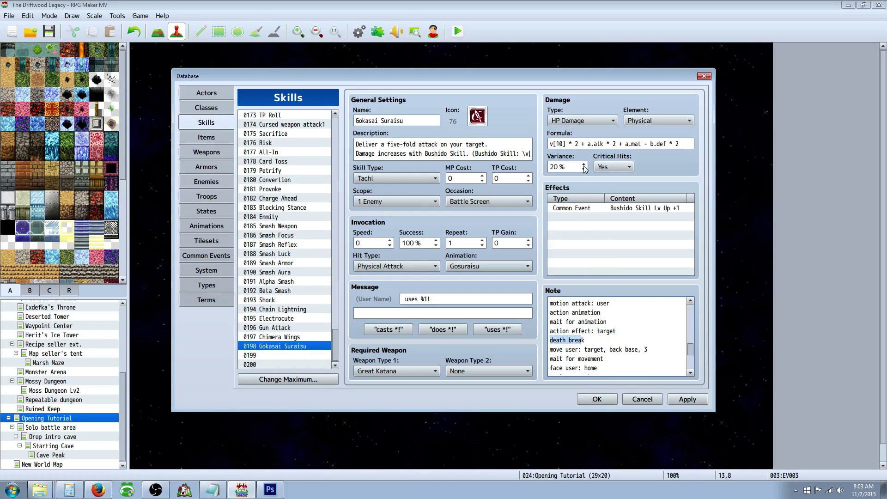
Examine the final hit's lines, from "move user: target, back base, 3" through death break and the end of the target action block.
scroll(602, 322, down, 3)
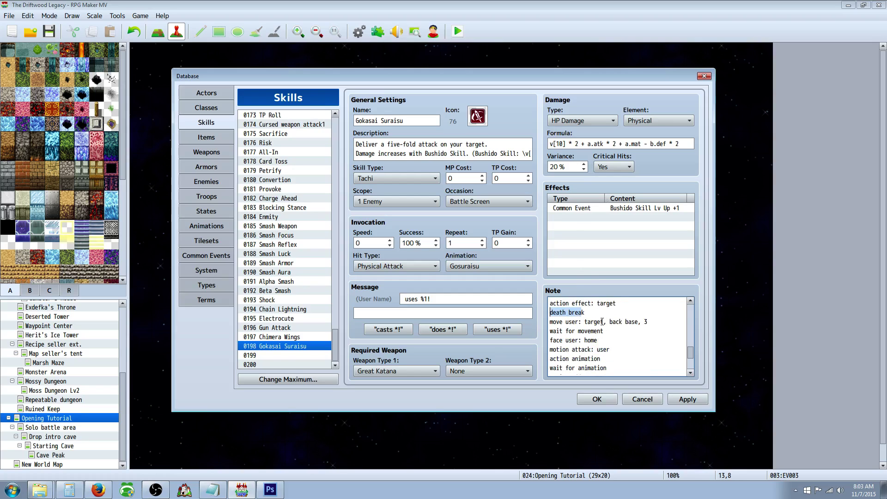
scroll(615, 324, down, 1)
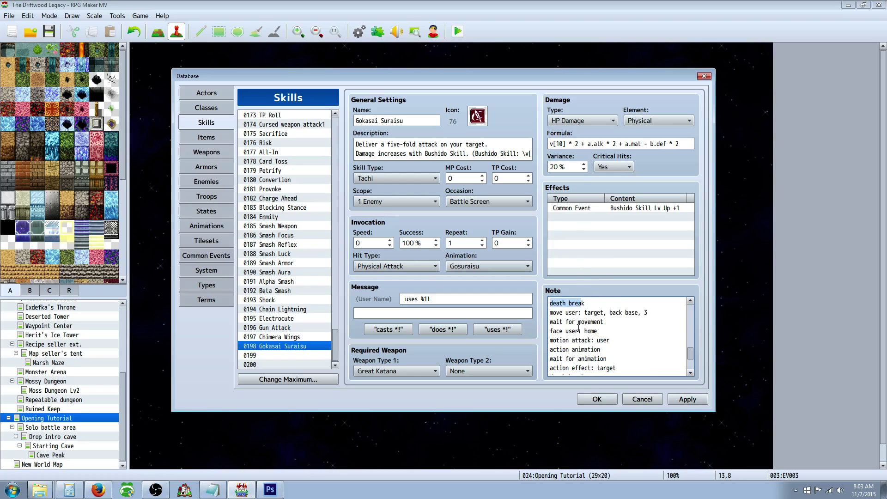
click(558, 314)
scroll(573, 344, down, 1)
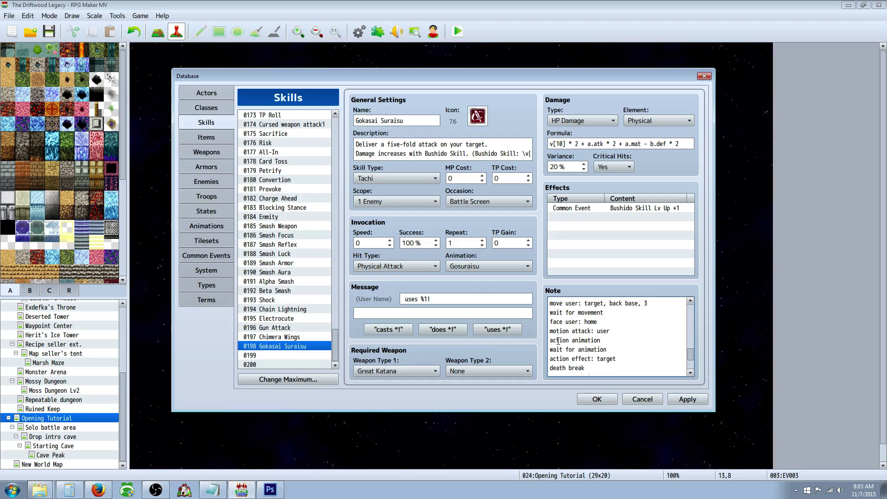
scroll(562, 349, down, 2)
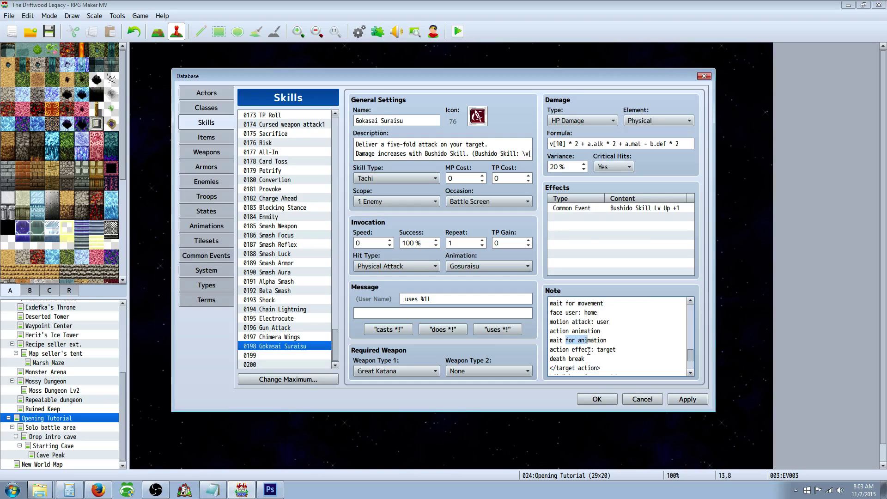
mouse_move(562, 340)
mouse_down()
mouse_move(583, 340)
mouse_move(585, 328)
mouse_move(551, 340)
mouse_up()
scroll(609, 340, down, 1)
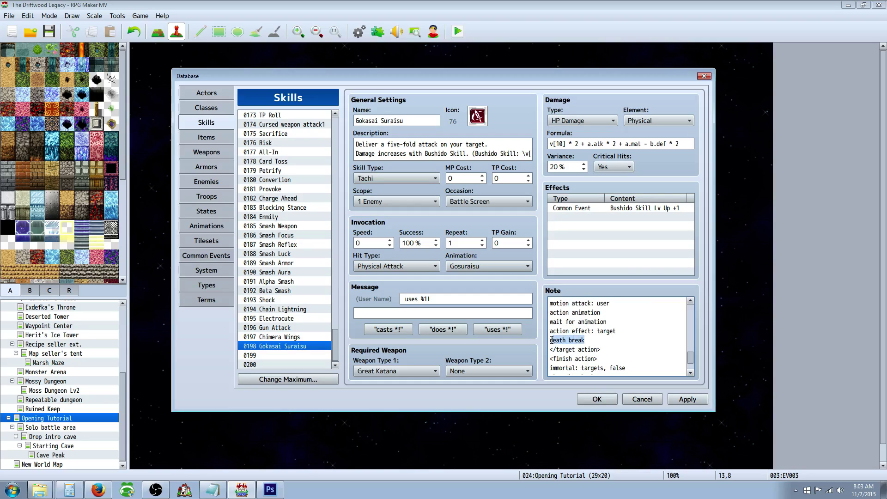
Examine the note's target action closing tag and the finish action block's "immortal: targets, false" and "clear battle log" lines.
click(581, 330)
drag(615, 348, 548, 351)
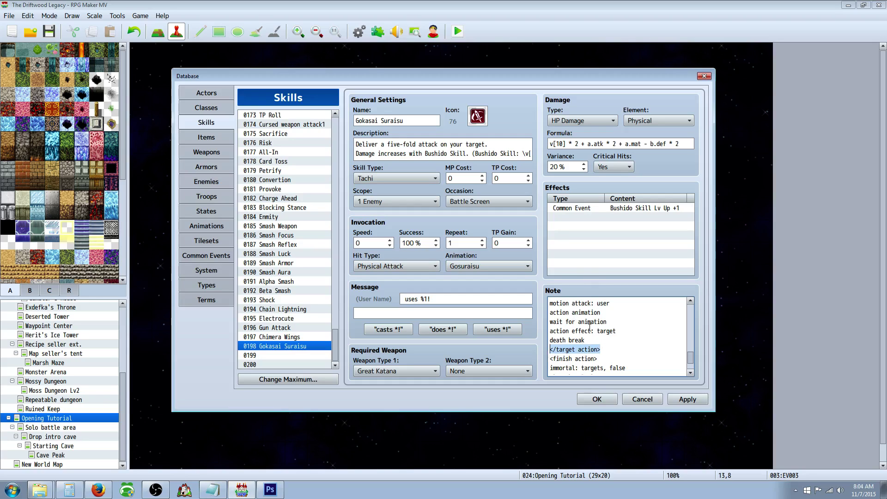
scroll(589, 327, down, 4)
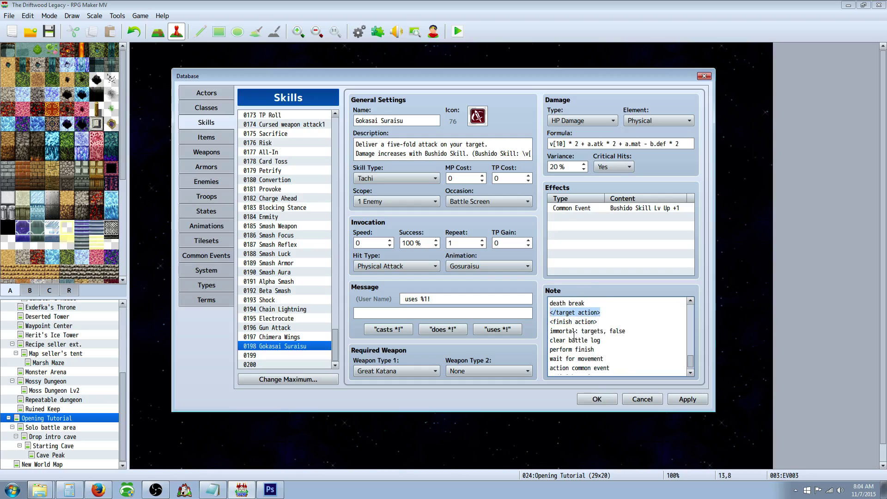
drag(551, 330, 627, 329)
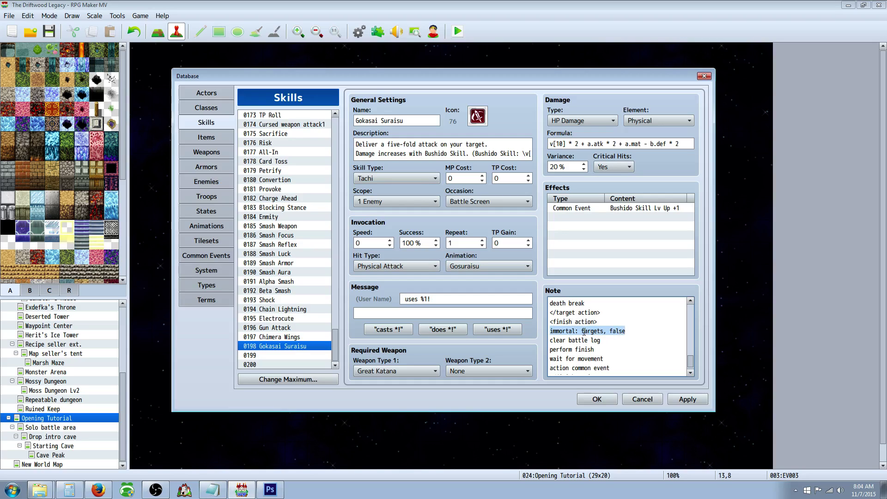
click(617, 327)
drag(605, 339, 548, 340)
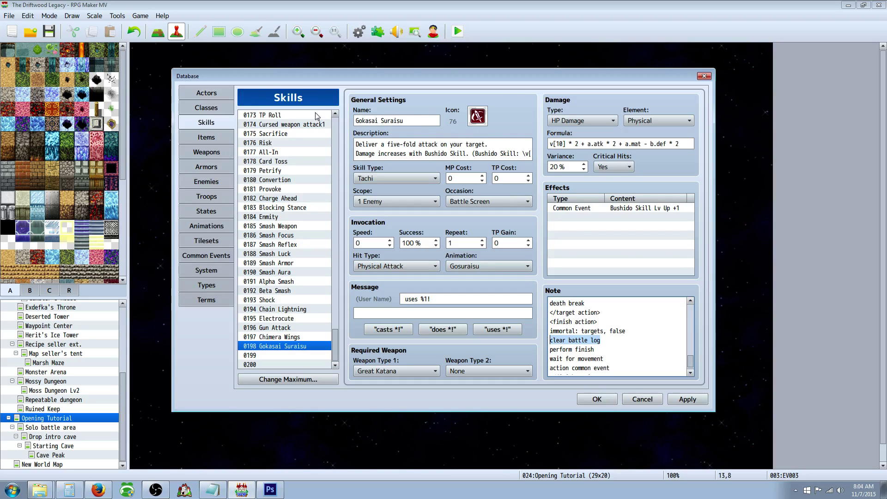
Examine the remaining finish action lines, from "perform finish" through "action common event" and the closing tag.
drag(595, 350, 549, 349)
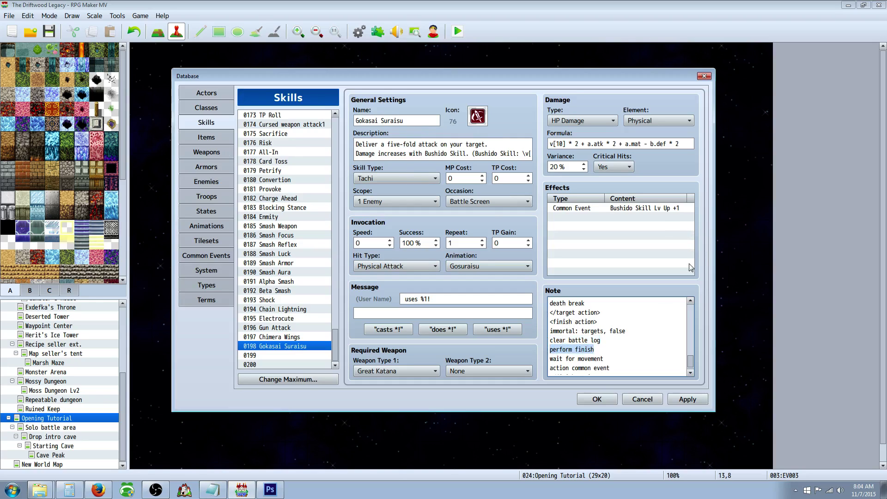
drag(610, 360, 550, 359)
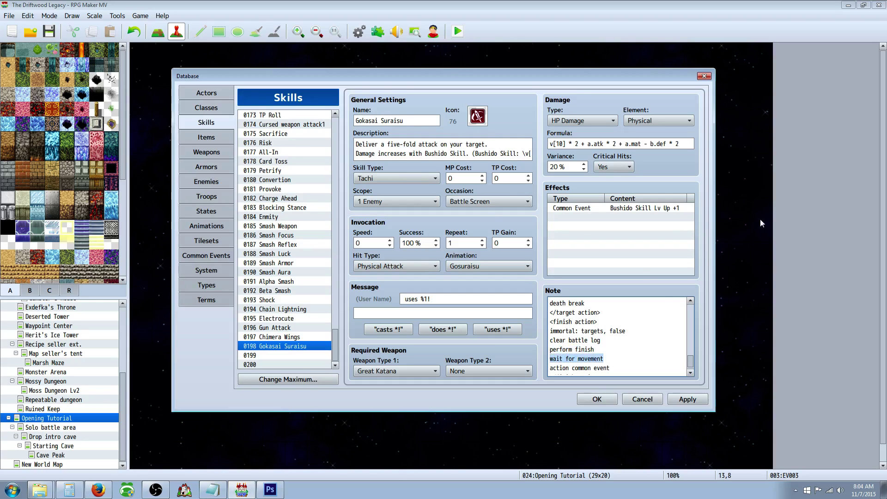
scroll(614, 320, down, 1)
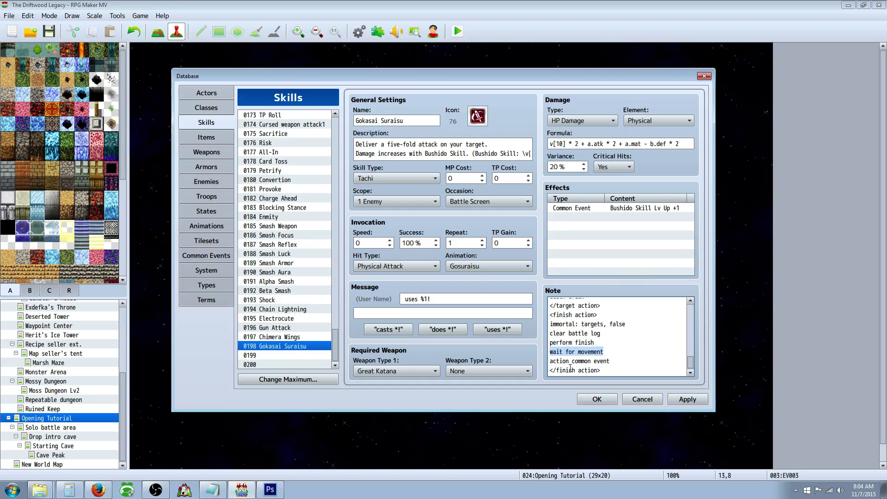
drag(550, 361, 591, 361)
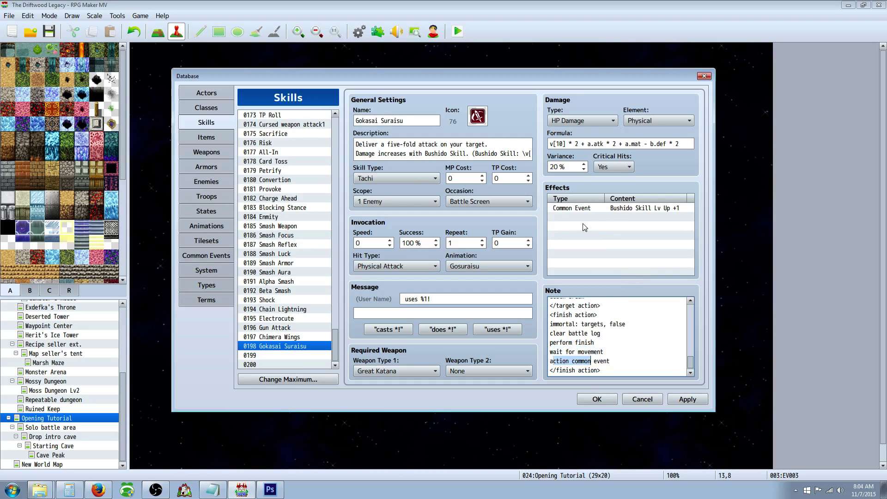
triple_click(548, 371)
Apply the Gokasai Suraisu skill changes and close the database.
click(687, 399)
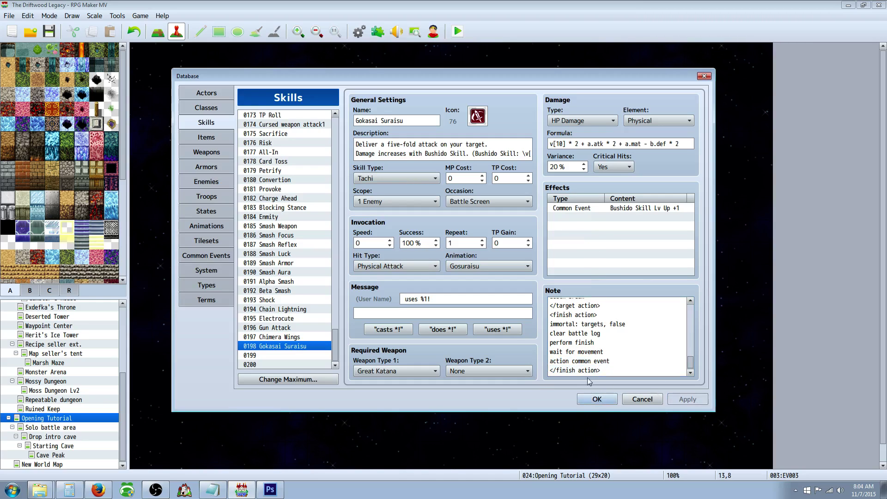
click(597, 399)
Open the Plugin Manager and examine the YEP_BattleEngineCore entry and the YEP_X_ActSeqPack1, 2 and 3 entries.
click(377, 31)
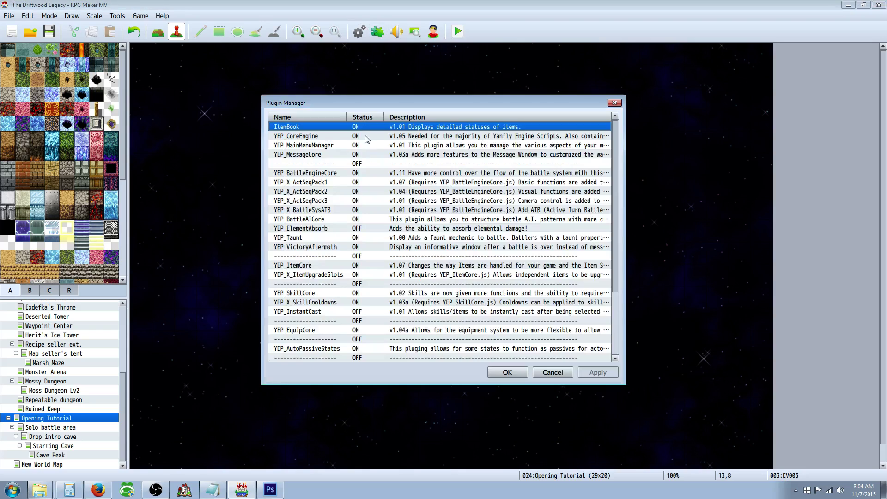
click(322, 174)
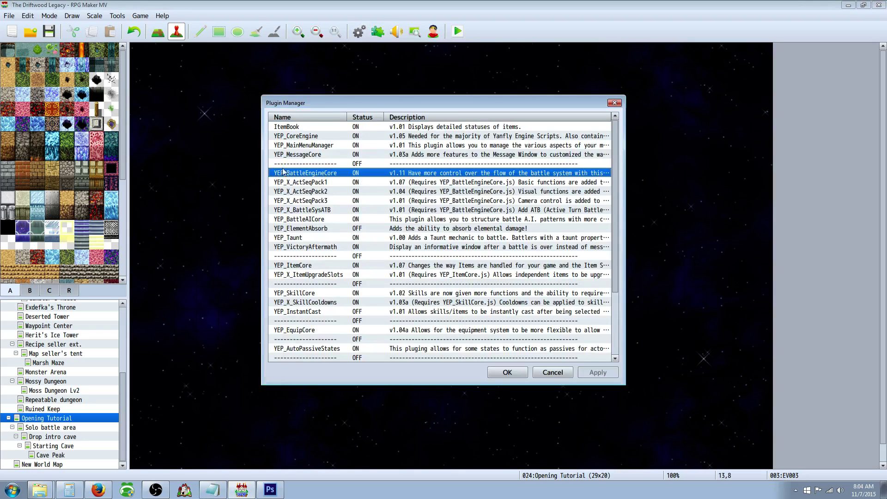
click(318, 183)
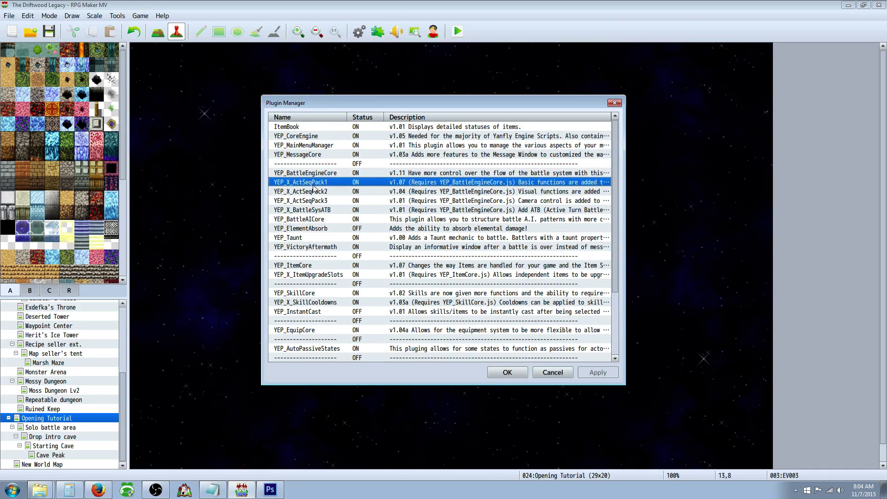
click(325, 192)
click(325, 200)
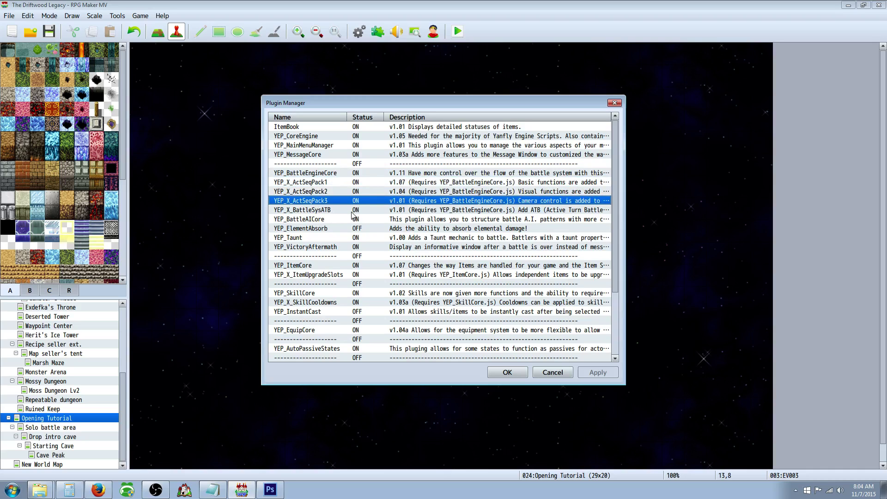
click(321, 192)
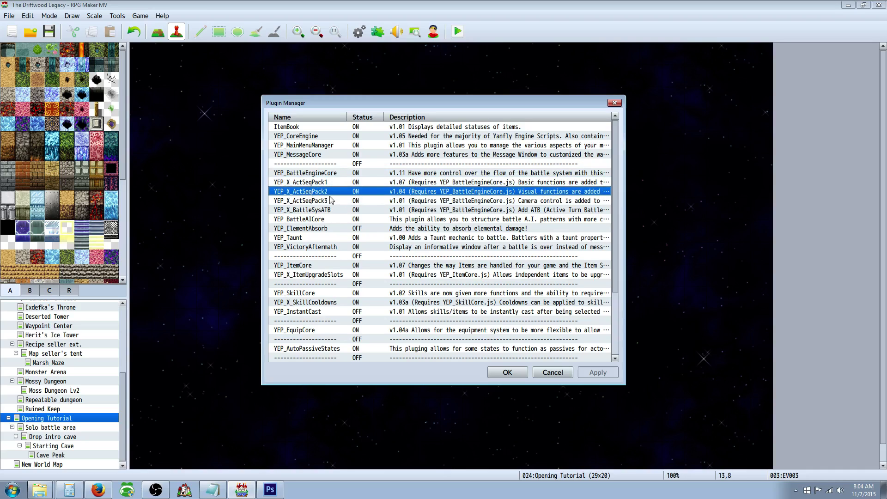
scroll(374, 171, down, 1)
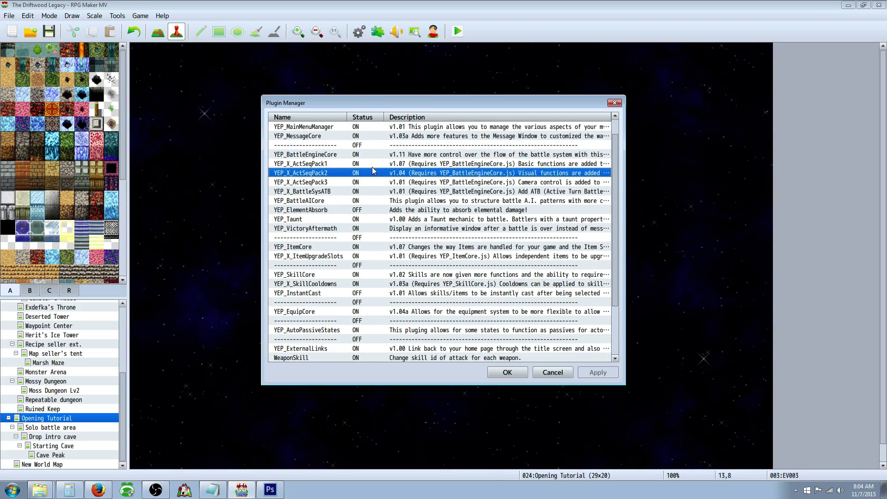
Review the YEP_CoreEngine, YEP_BattleEngineCore and YEP_X_ActSeqPack2 plugin entries again, and close the Plugin Manager.
click(326, 156)
scroll(326, 186, up, 1)
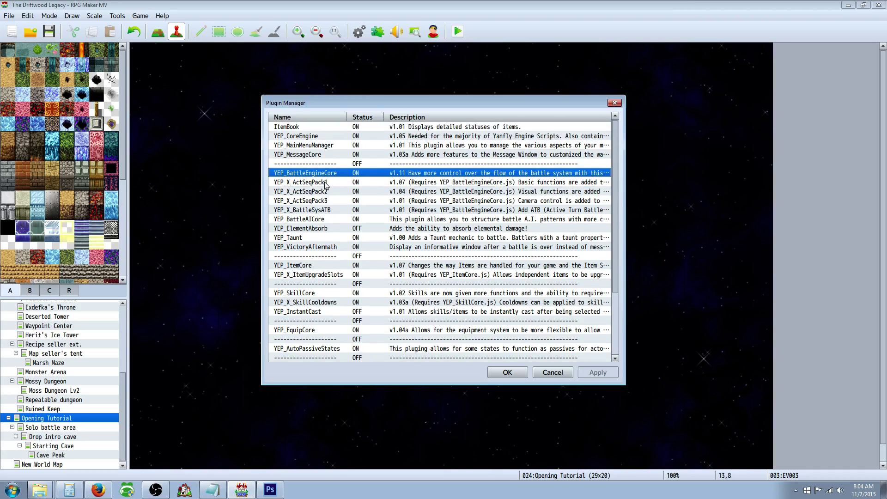
click(315, 136)
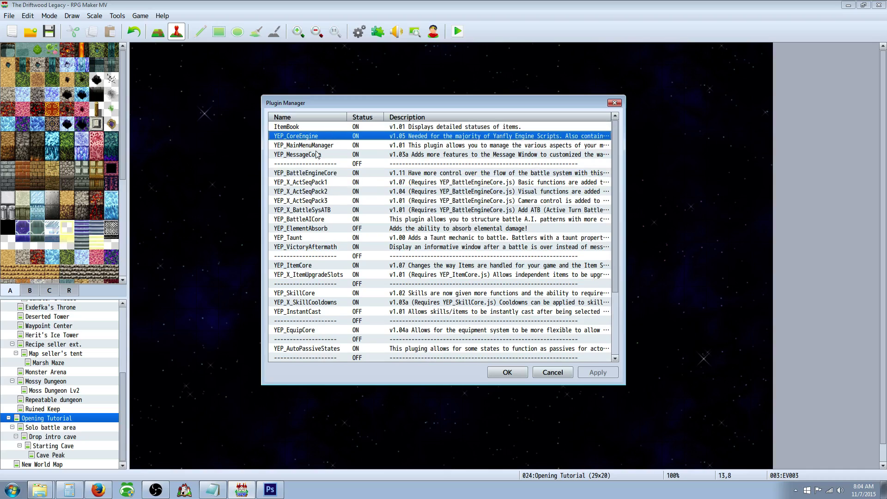
click(308, 174)
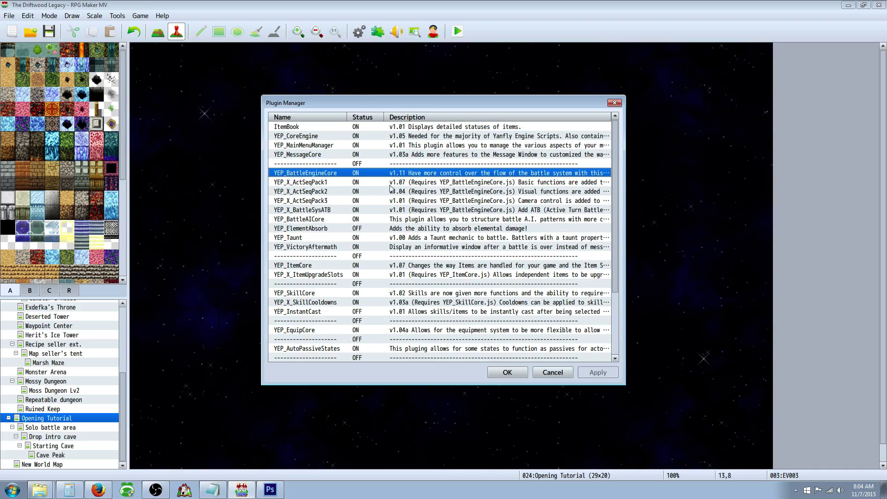
click(314, 192)
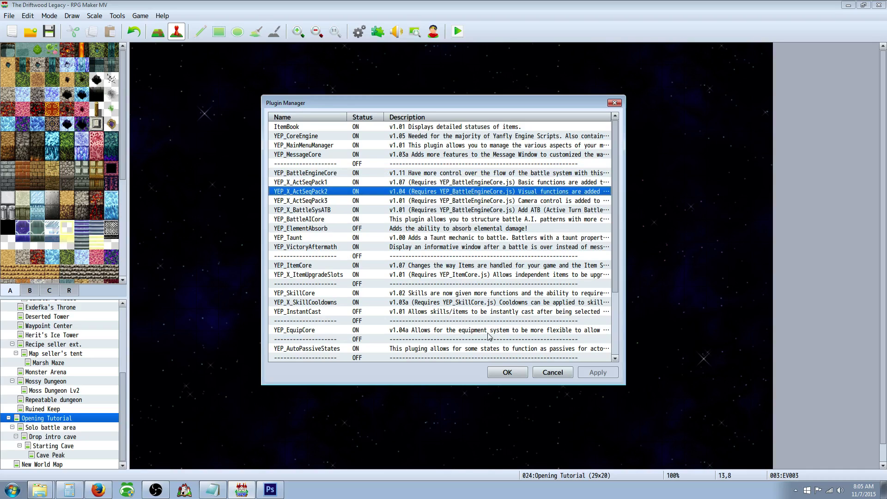
click(505, 373)
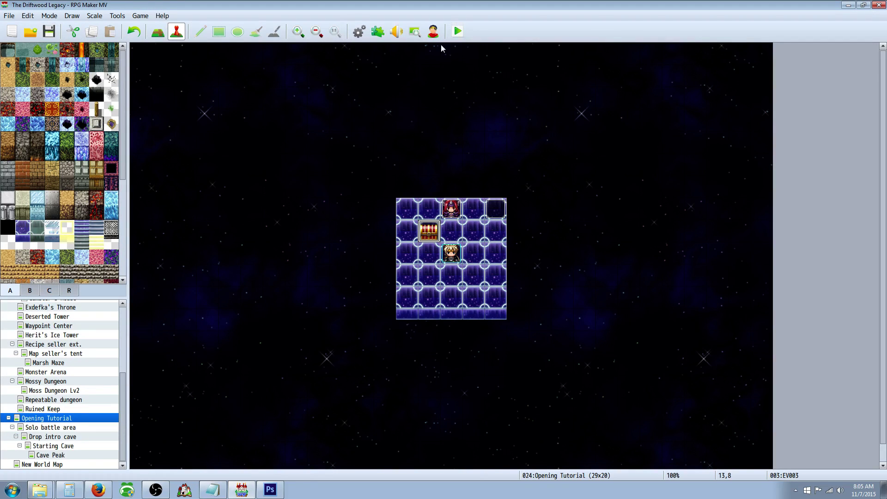
Start a playtest, enter the slime battle and use the Tachi skill Tricut on a slime.
click(458, 31)
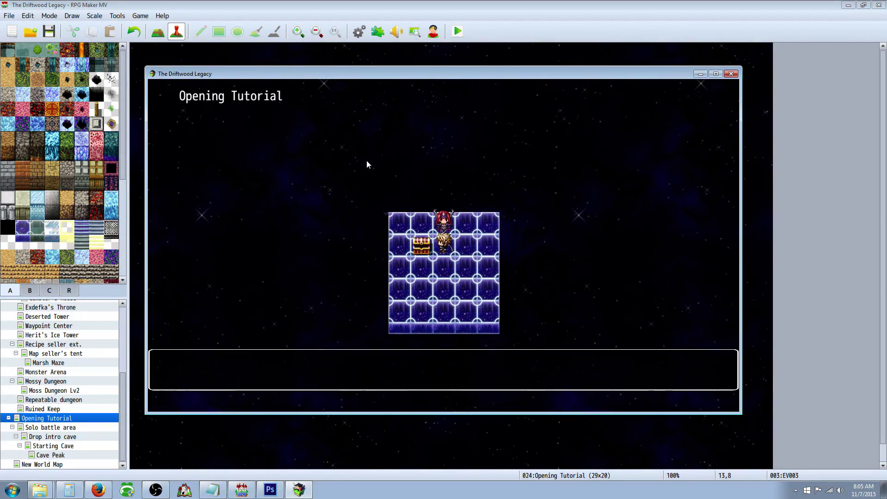
key(Return)
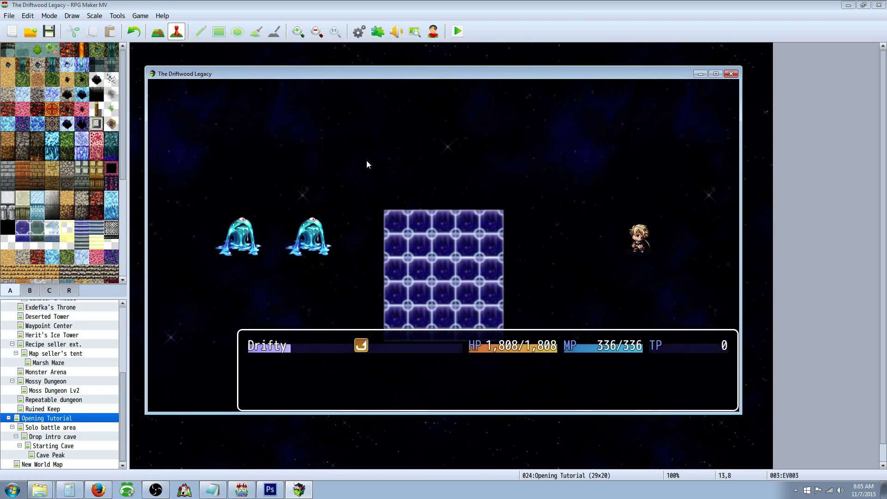
key(Down)
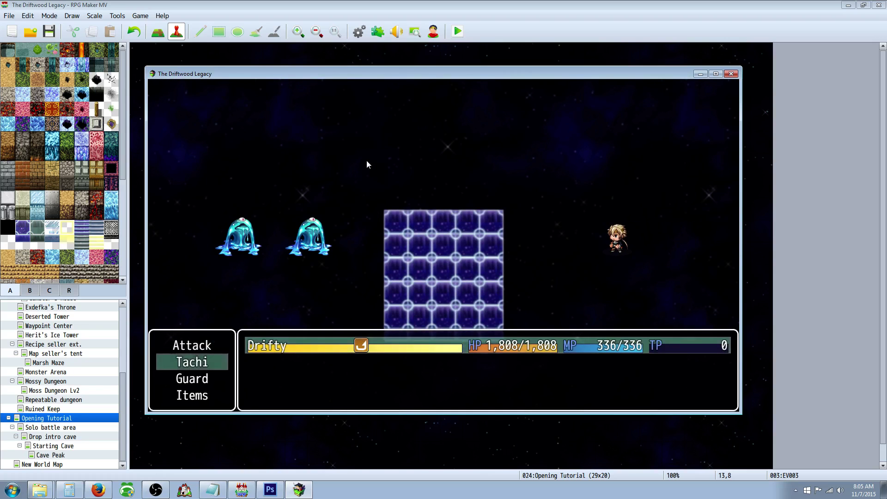
key(Return)
key(Return)
key(Return)
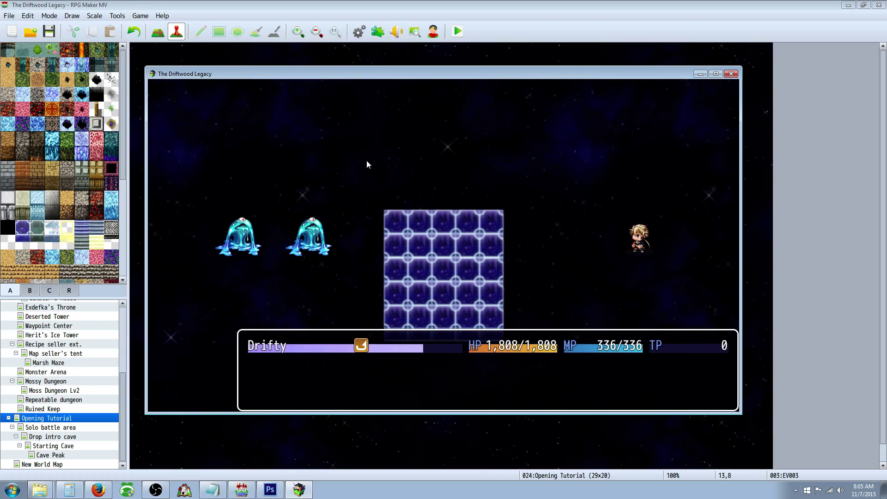
Continue the slime battle with another turn, followed by Tricut on Slime B.
key(Return)
key(Escape)
key(Up)
key(Return)
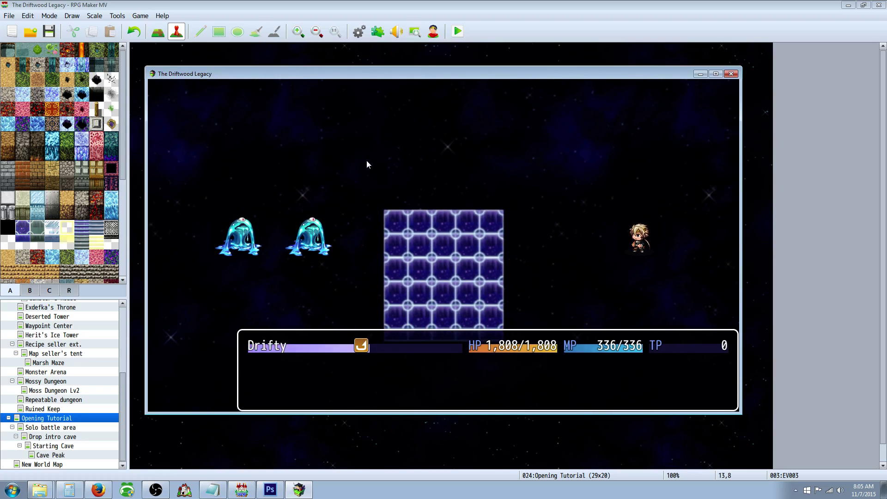
key(Down)
key(Return)
key(Return)
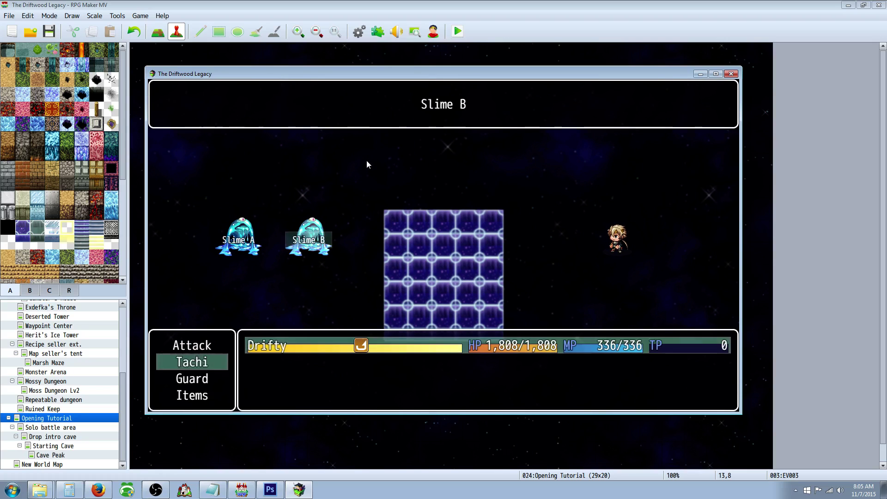
key(Return)
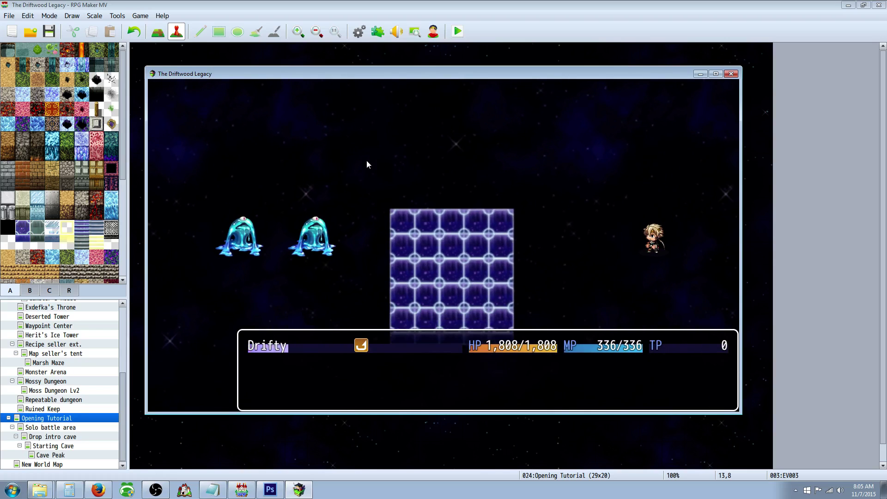
Use Tricut on a slime once more and follow it with a regular attack.
key(Down)
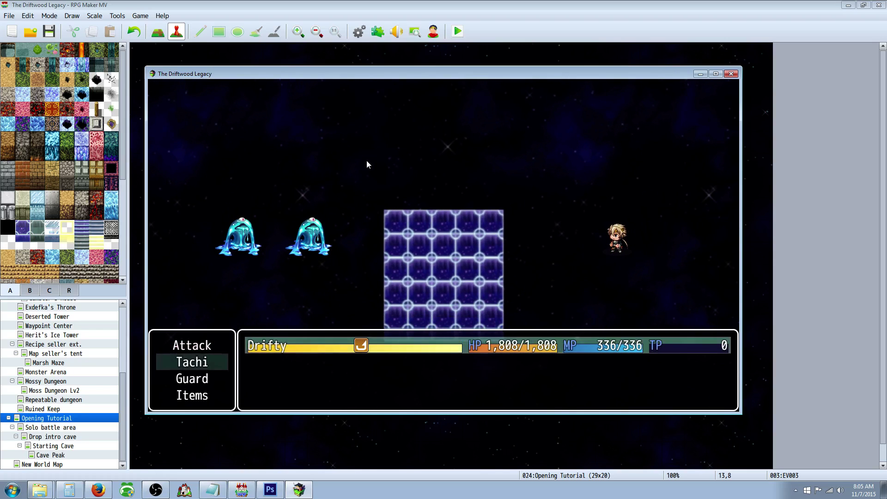
key(Return)
key(Return)
key(Return)
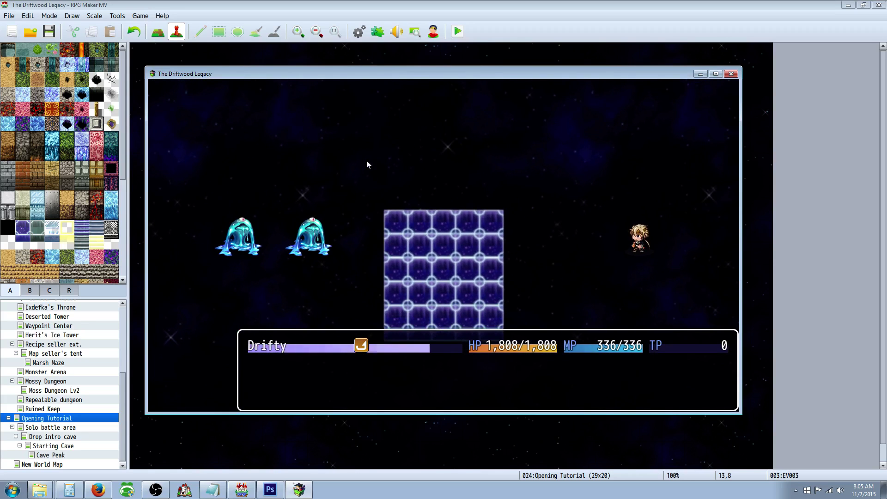
key(Return)
key(Return)
key(Return)
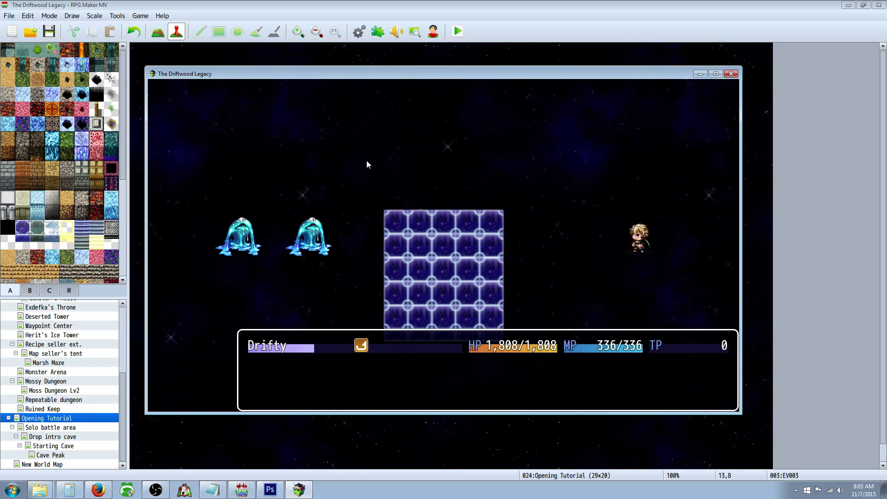
Use the Tachi skill Dark Cut on a slime in the test battle.
key(Down)
key(Return)
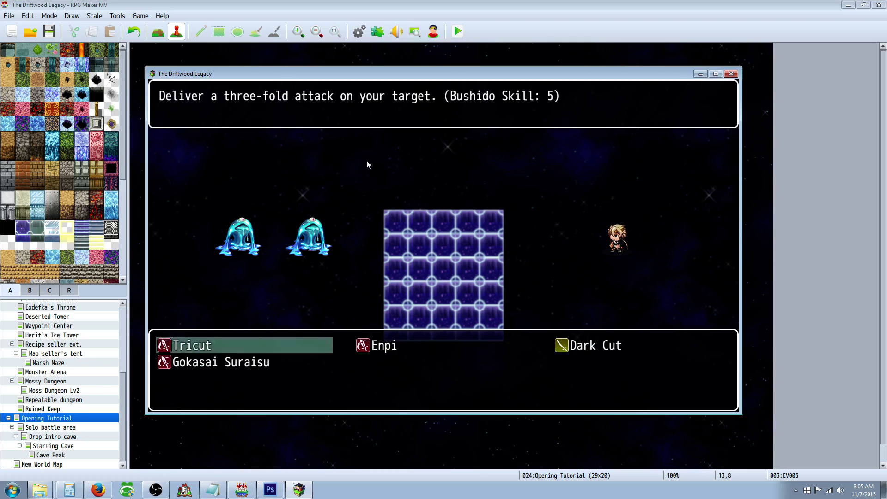
key(Right)
key(Right)
key(Return)
key(Return)
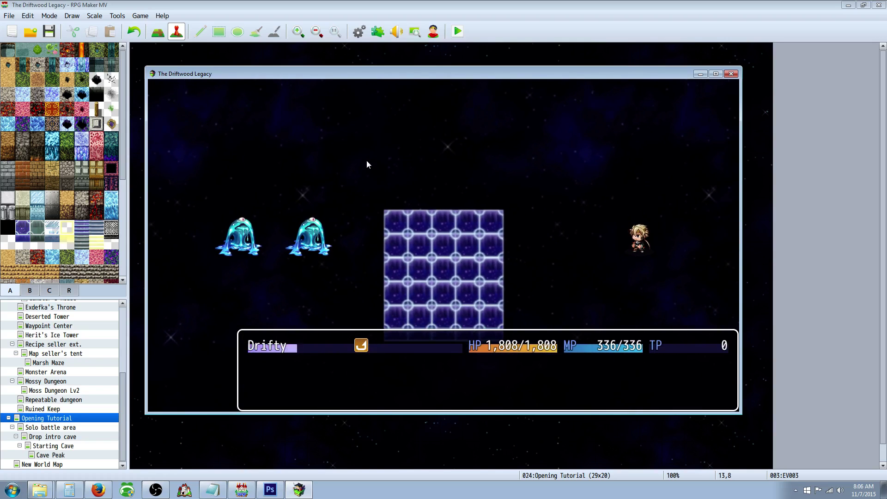
Use the Tachi skill Gokasai Suraisu on a slime to check its sequence, and close the playtest.
key(Return)
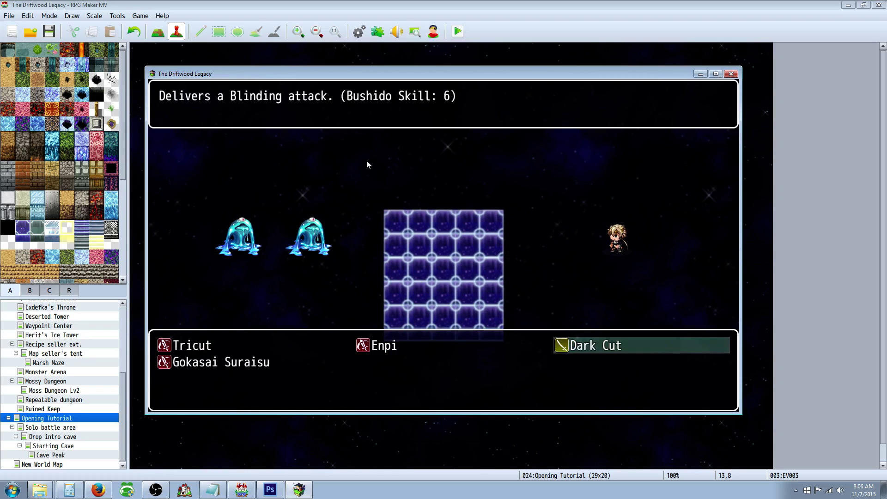
key(Left)
key(Left)
key(Down)
key(Return)
key(Return)
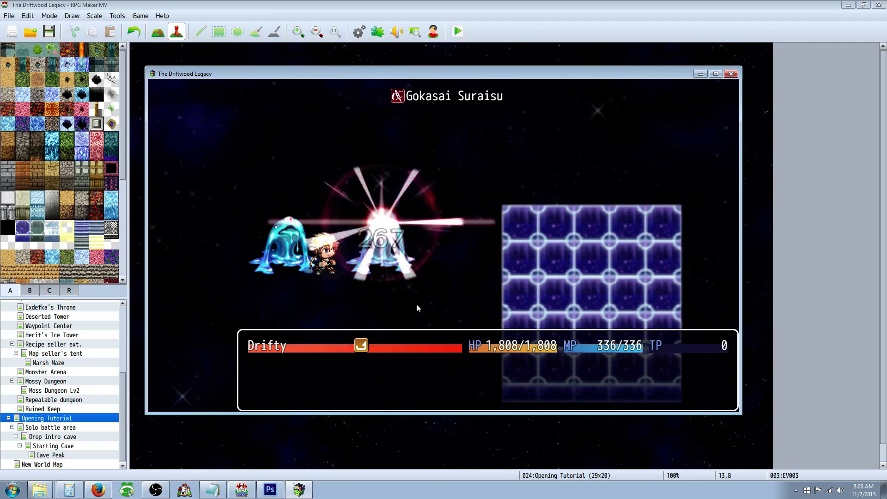
click(731, 74)
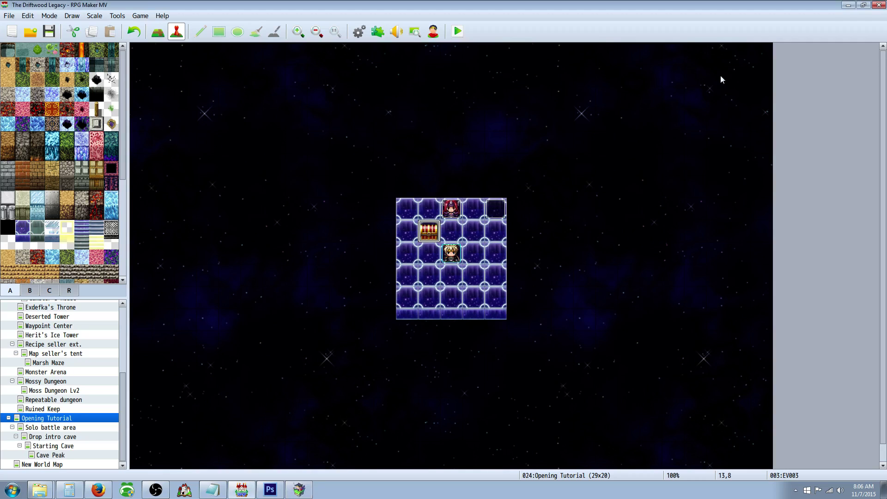
Open the Gokasai Suraisu skill in the database and delete the blank line above "zoom: 150%, 15" in its note.
click(359, 31)
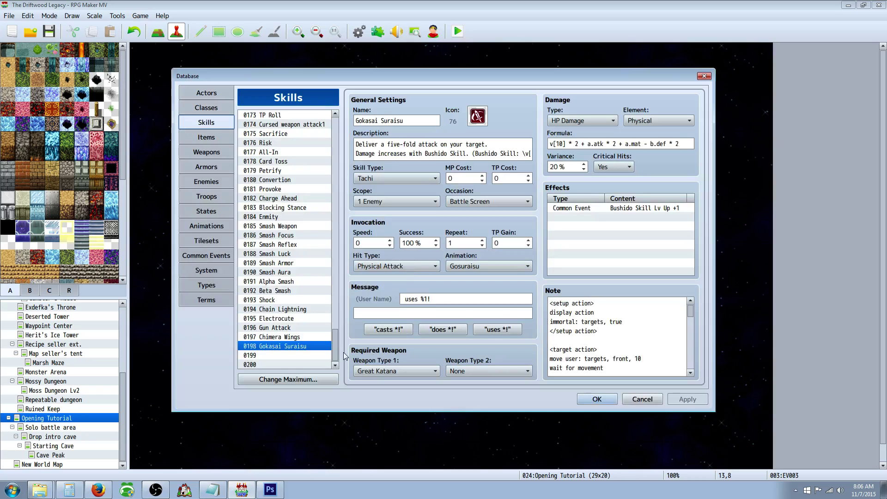
scroll(614, 328, down, 2)
click(603, 338)
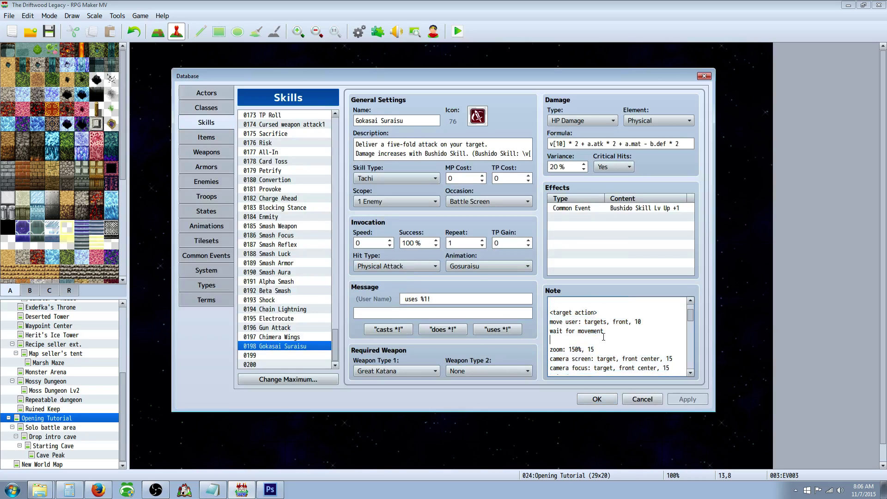
key(BackSpace)
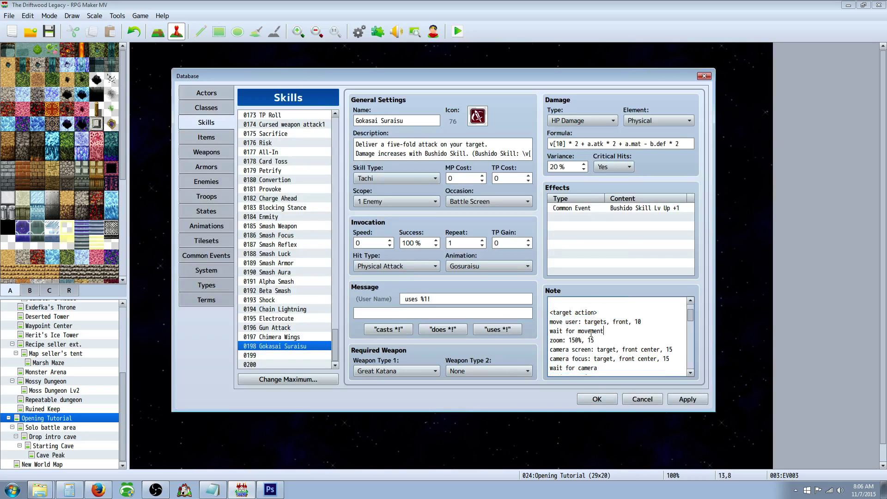
Delete the "wait for animation" lines from the first and second hits in the skill's note.
scroll(591, 332, down, 3)
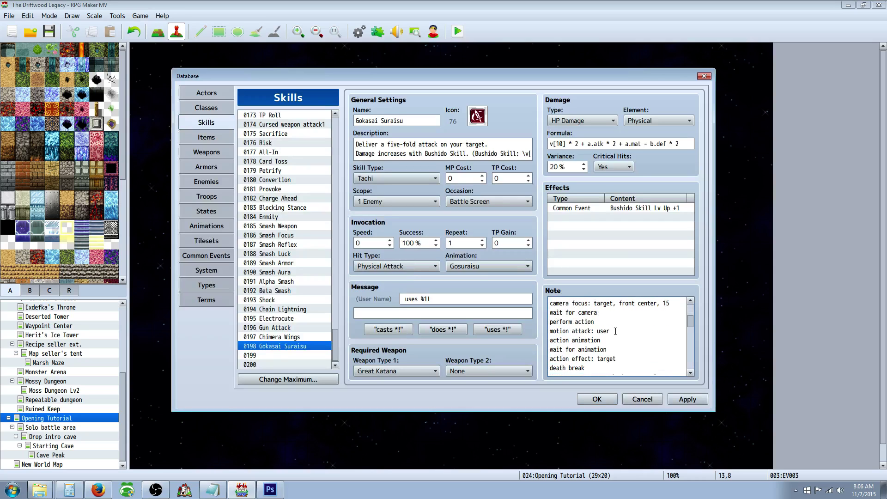
drag(609, 350, 540, 354)
scroll(601, 347, down, 1)
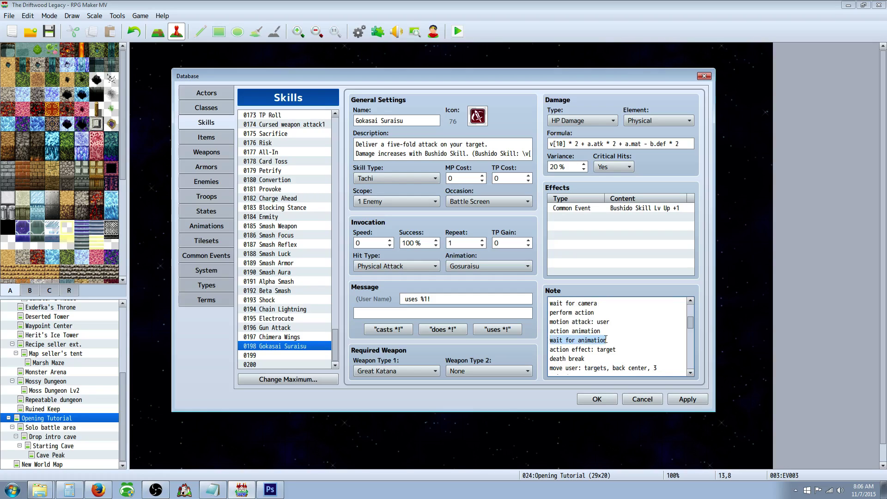
key(BackSpace)
scroll(606, 339, down, 4)
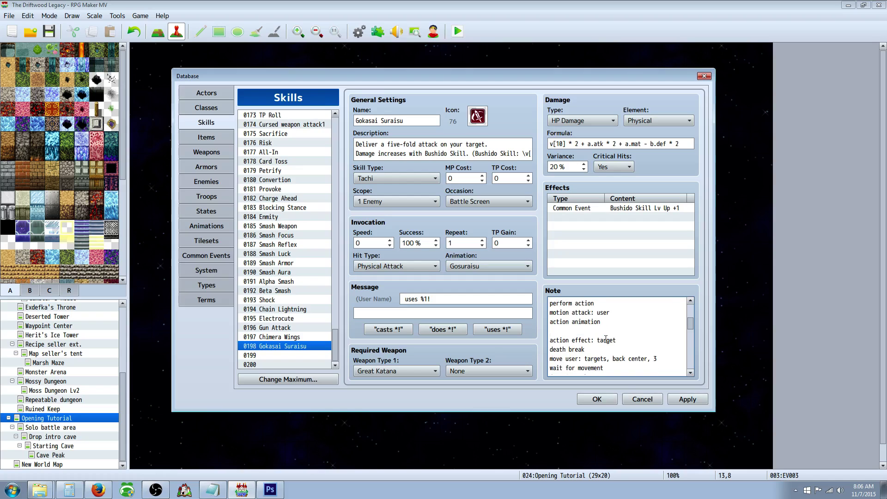
scroll(613, 349, down, 2)
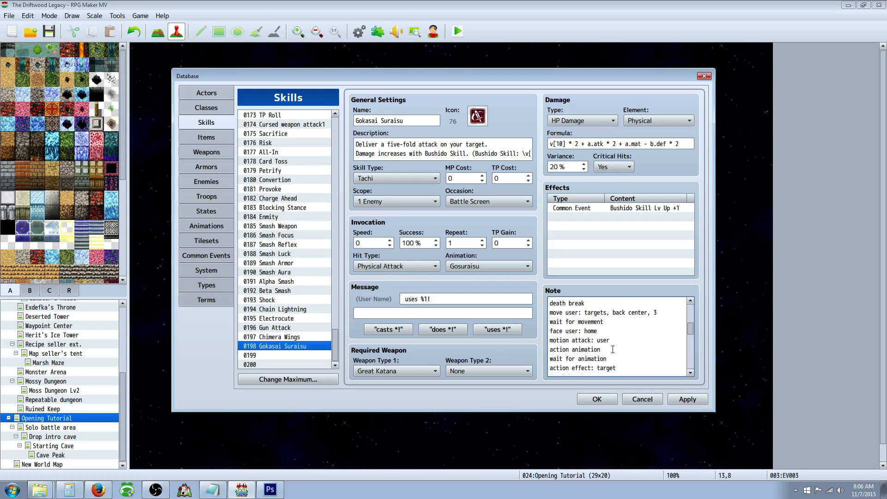
scroll(602, 351, down, 1)
drag(601, 350, 548, 349)
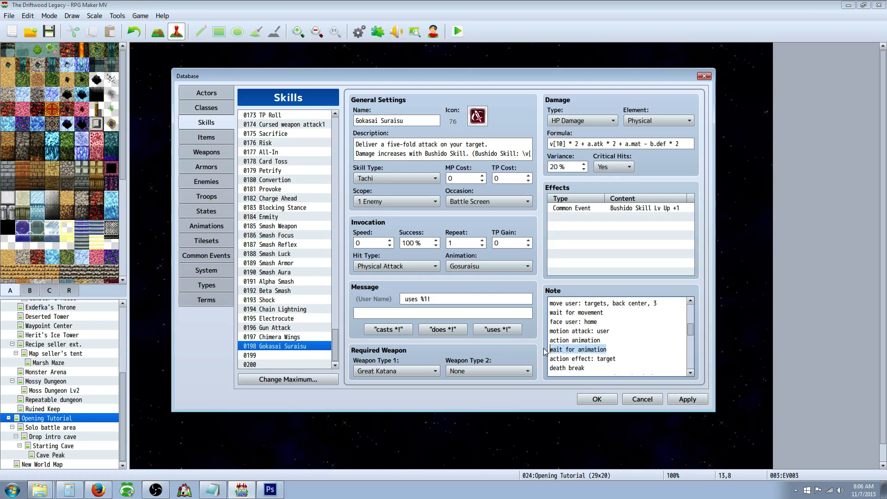
key(BackSpace)
scroll(577, 350, down, 6)
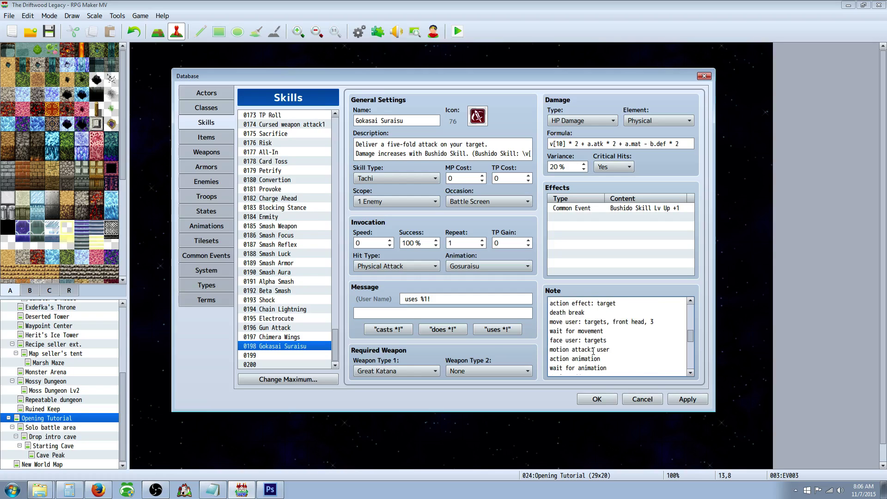
Clear the "wait for animation" lines from the third and fourth hits in the note.
drag(551, 371, 550, 362)
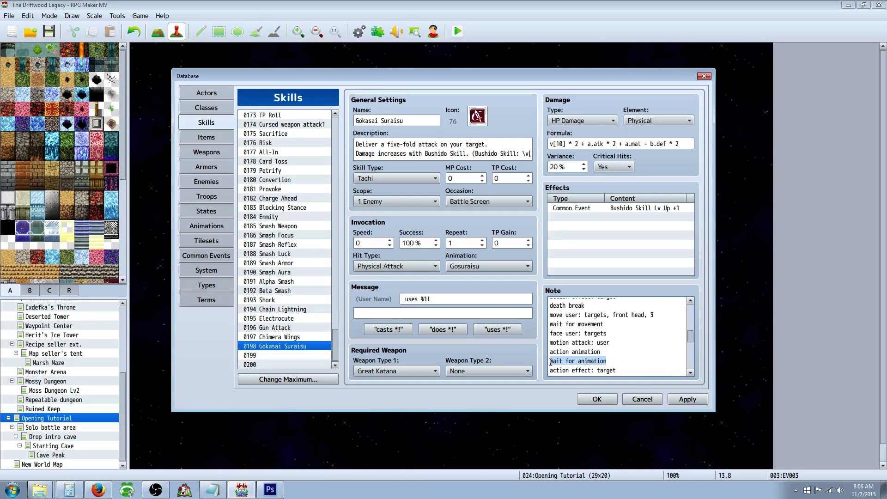
key(Delete)
scroll(601, 354, down, 2)
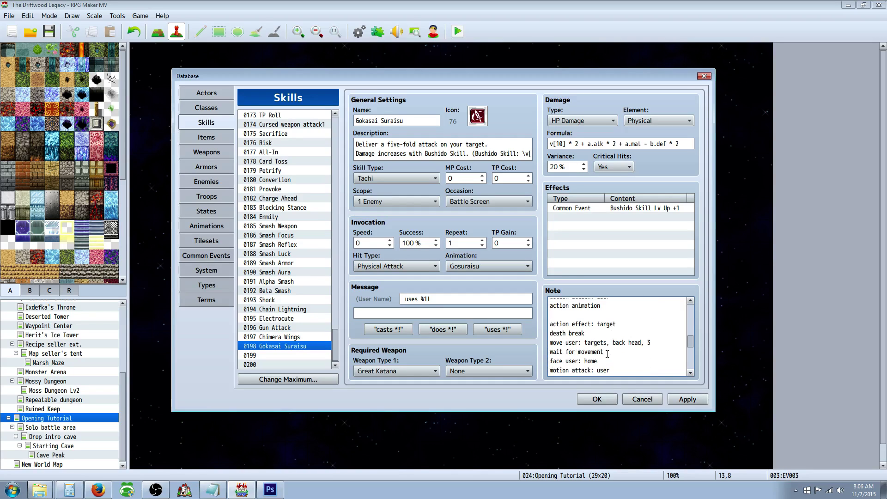
scroll(607, 353, down, 2)
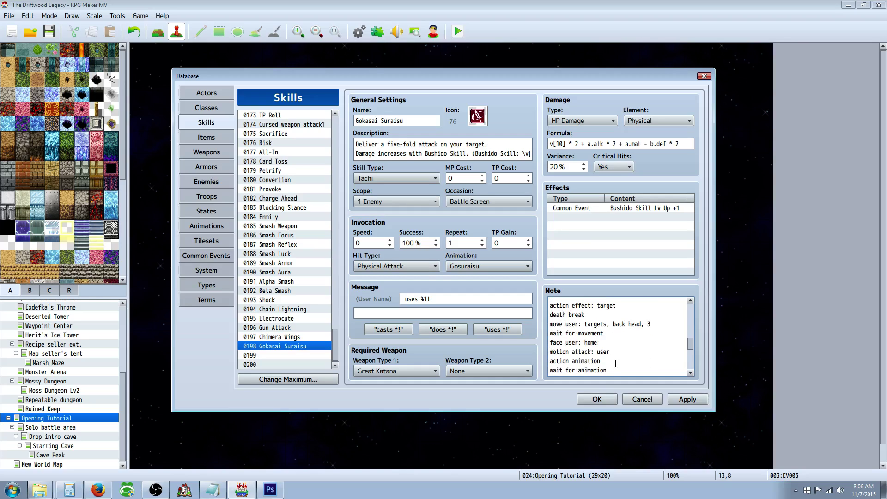
scroll(613, 363, down, 1)
drag(608, 361, 550, 360)
key(Delete)
scroll(604, 351, down, 6)
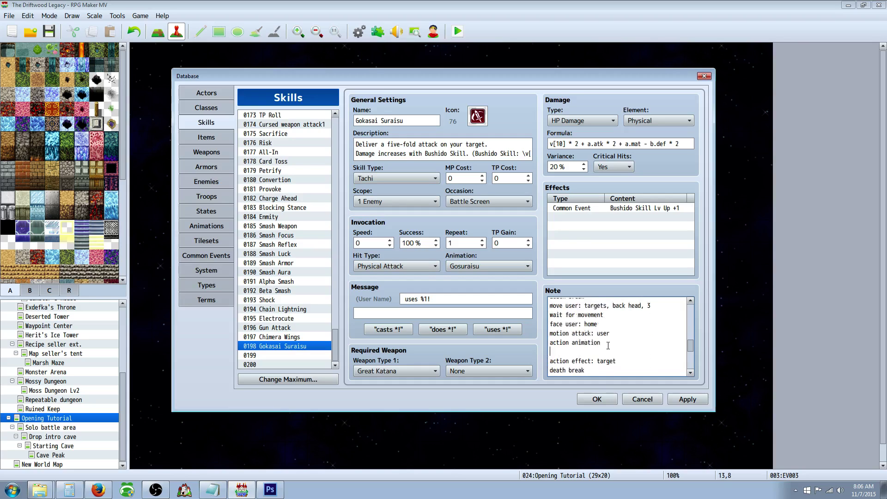
Try removing "wait for animation" from the fifth hit, put it back, and apply the note changes.
drag(611, 361, 550, 361)
key(Delete)
scroll(624, 347, down, 5)
scroll(623, 347, down, 4)
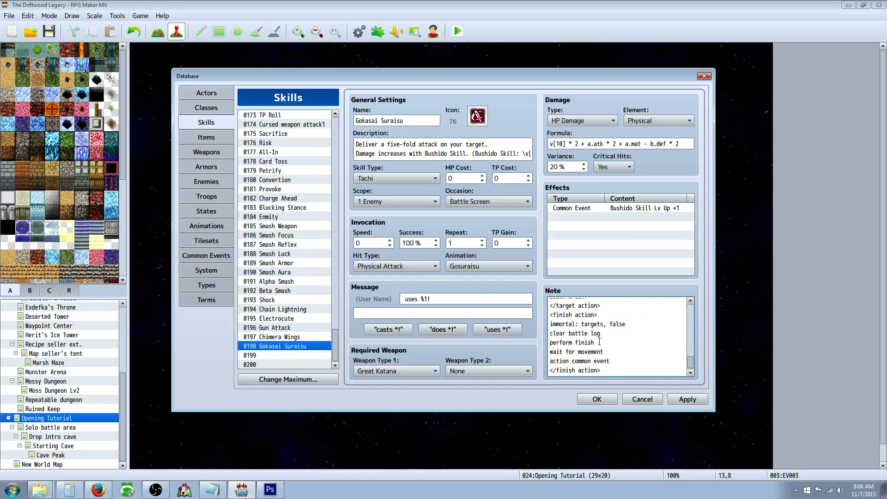
scroll(600, 342, up, 4)
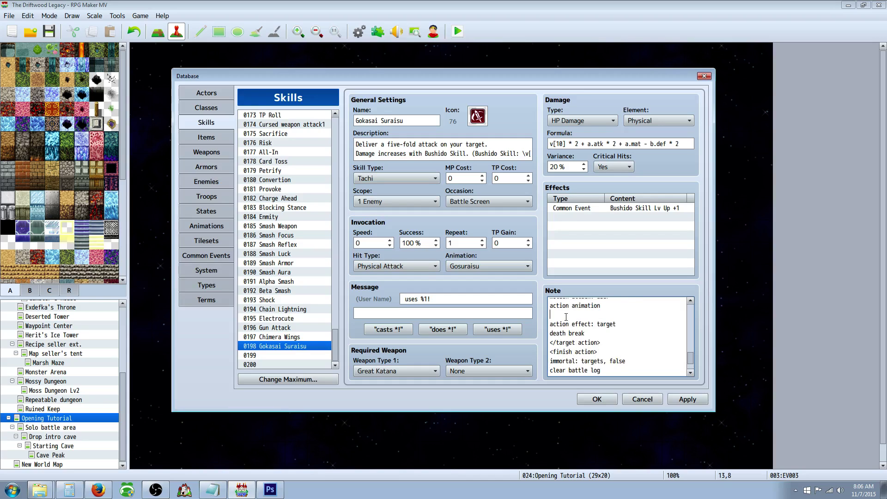
click(688, 399)
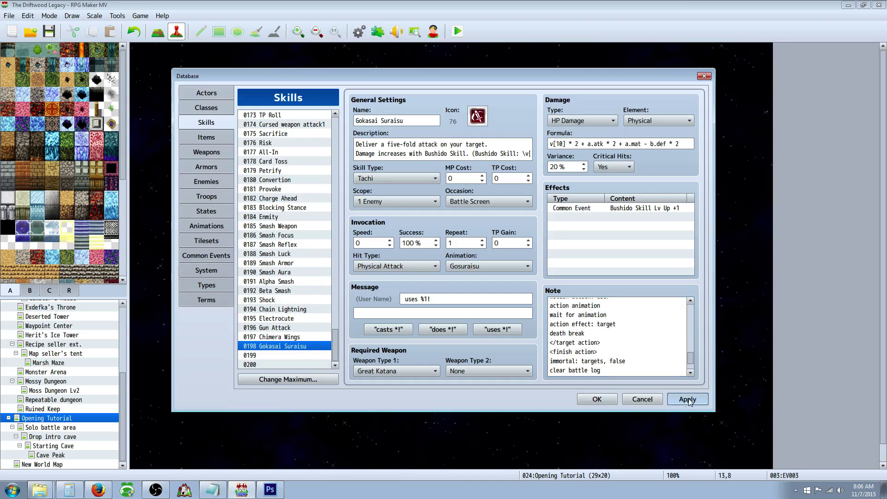
click(598, 399)
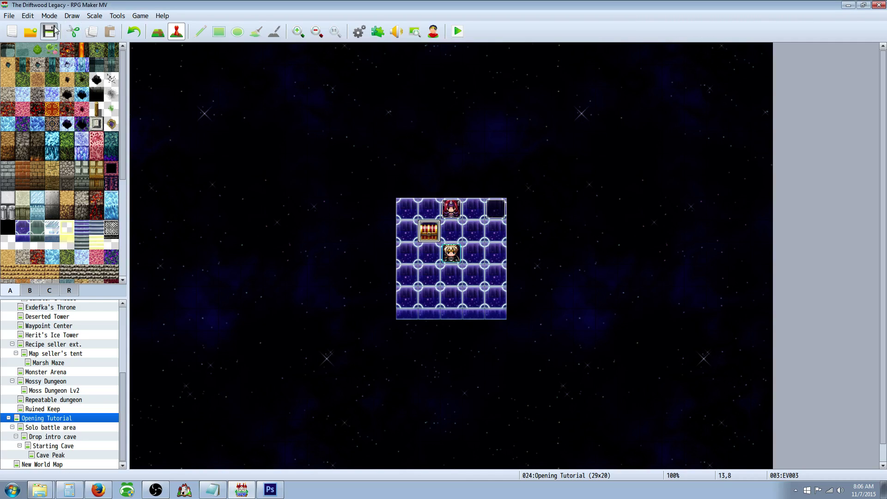
Start a playtest with a new game and enter the slime battle in the Opening Tutorial.
click(457, 33)
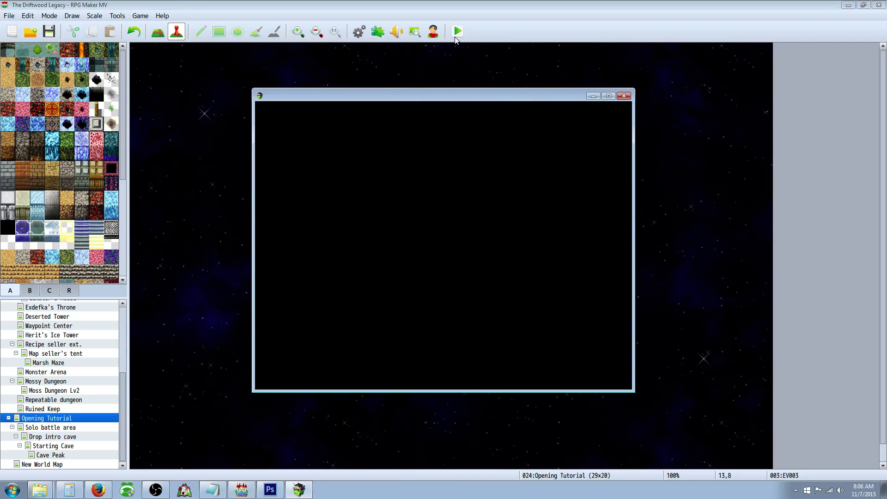
key(Up)
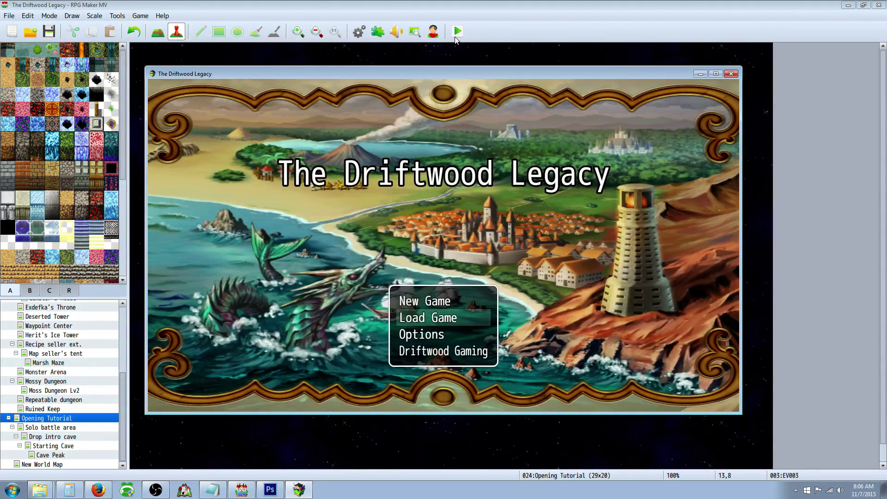
key(Return)
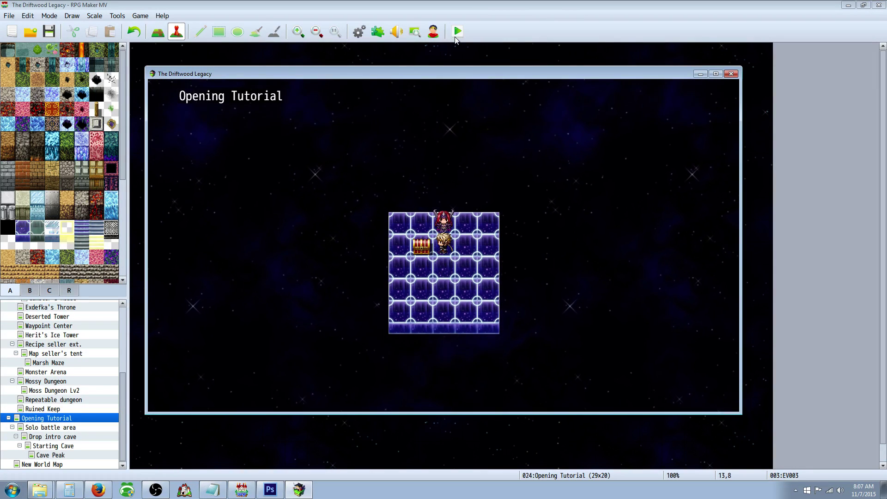
key(Return)
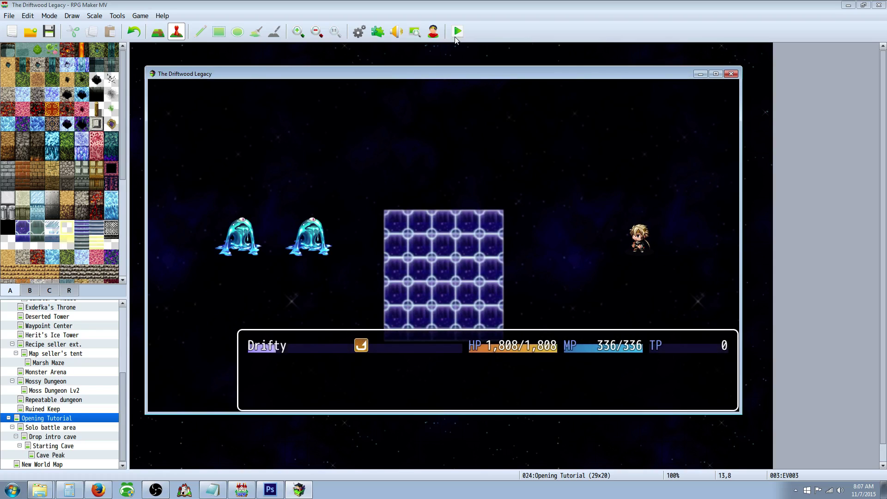
Test the edited Tachi skill on a slime over two turns and close the playtest.
key(Down)
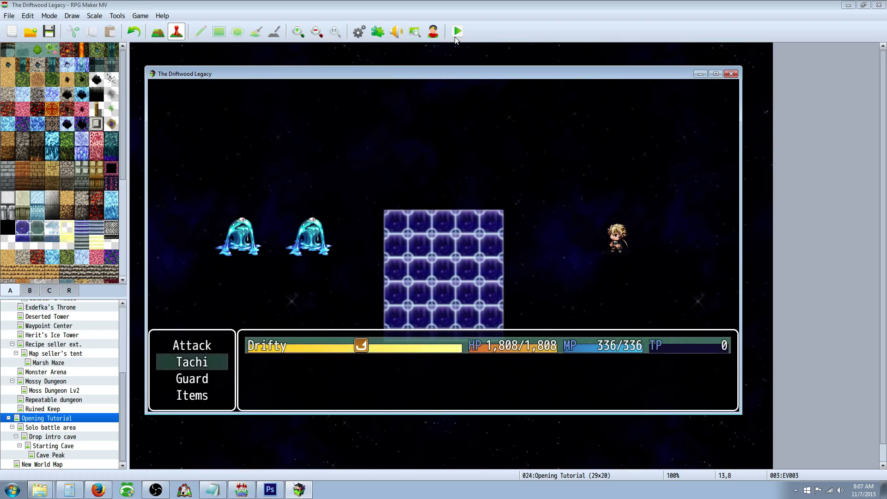
key(Return)
key(Down)
key(Return)
key(Return)
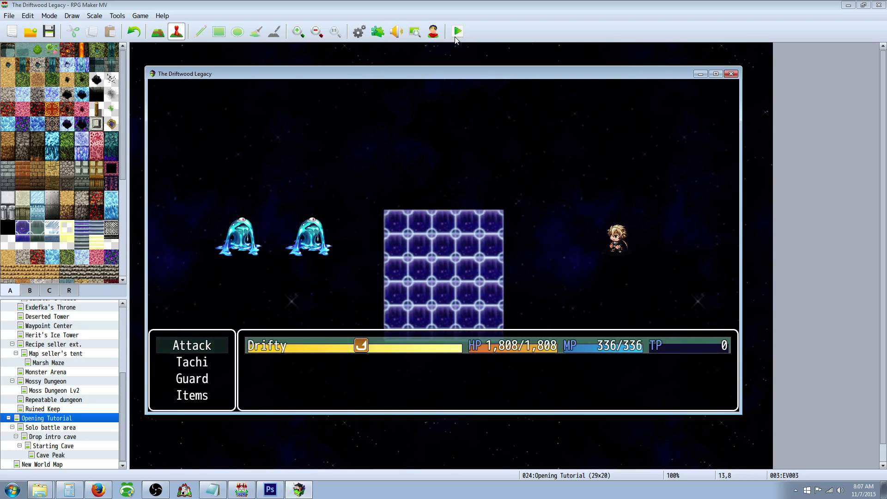
key(Down)
key(Return)
key(Return)
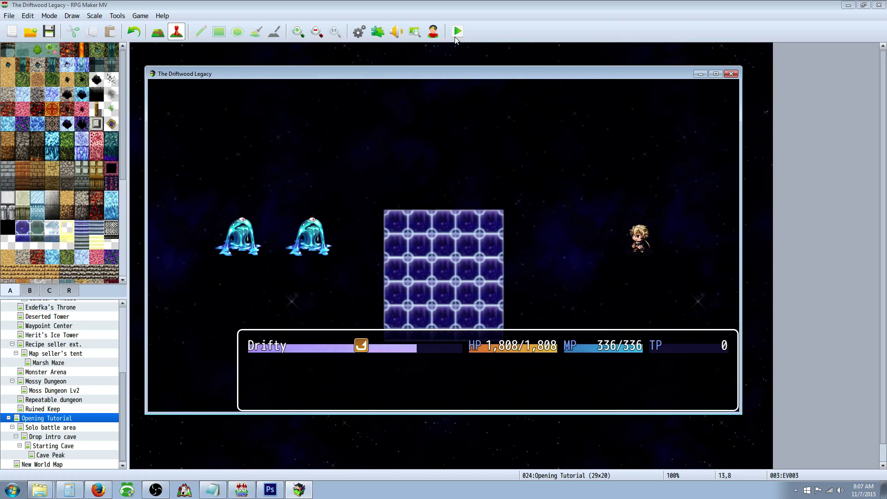
click(730, 75)
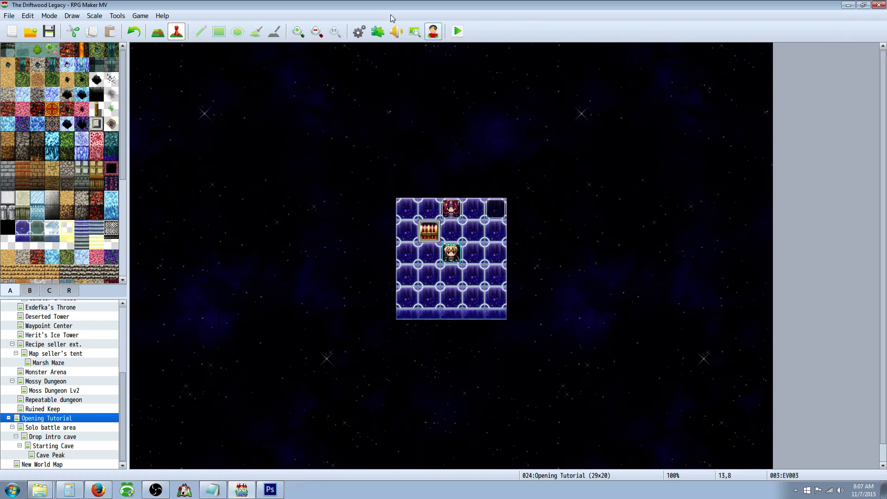
Examine the parameters of the SSEP_BattleSpeedUp plugin in the project's plugin list.
click(358, 33)
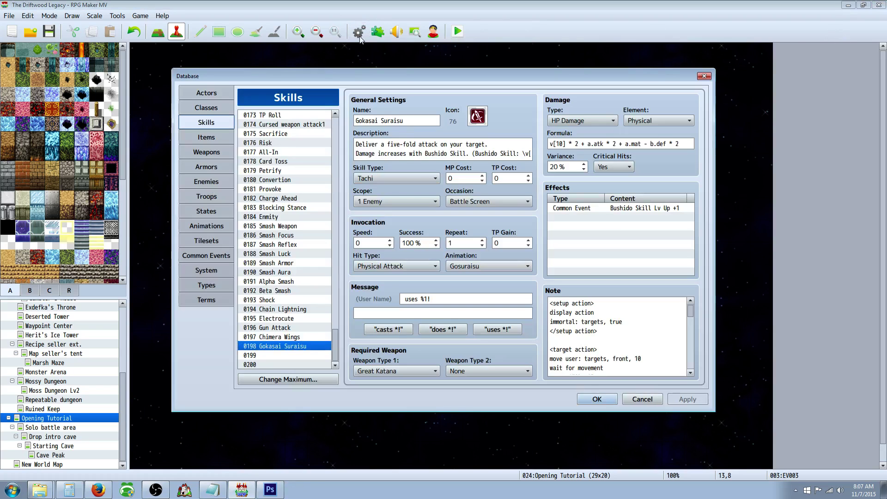
click(596, 399)
click(377, 33)
click(365, 237)
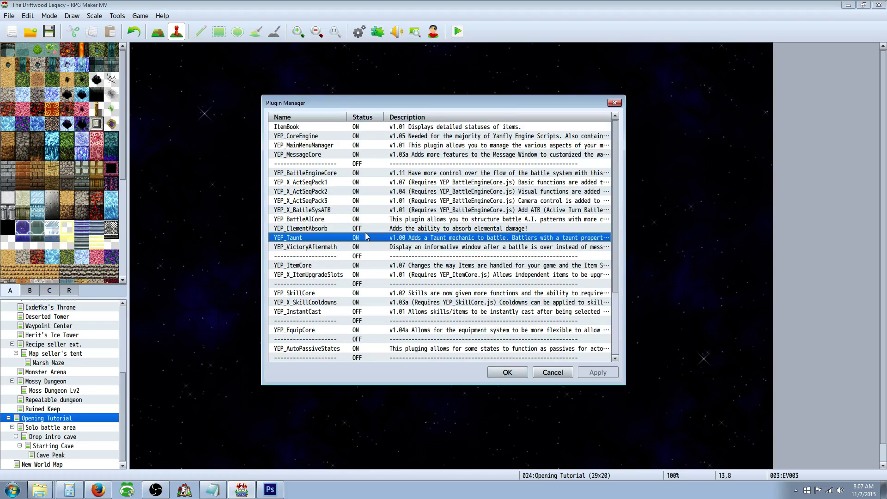
scroll(365, 236, down, 3)
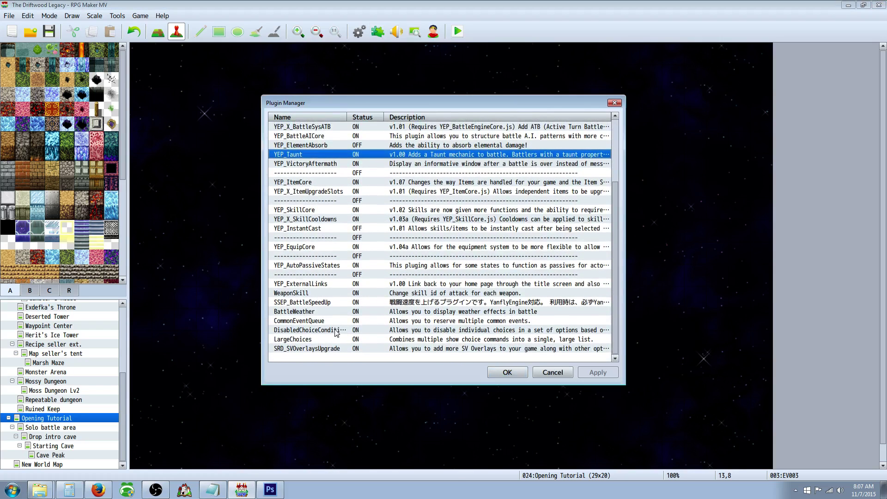
click(317, 303)
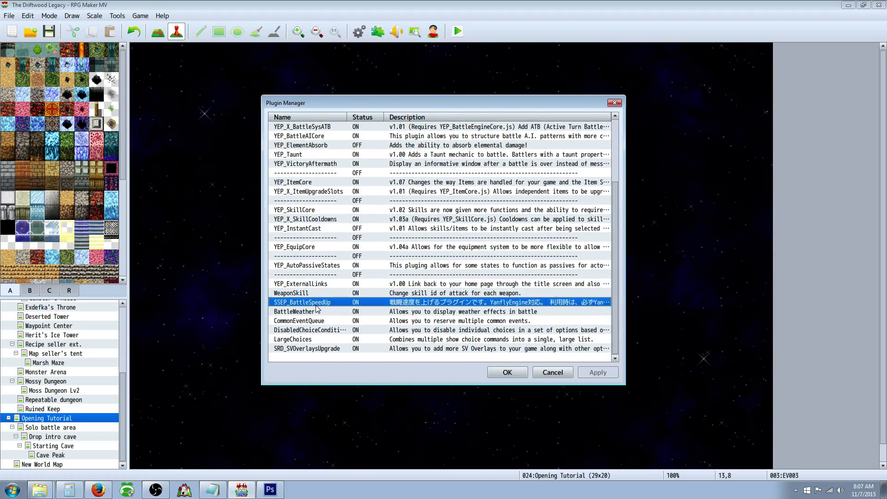
double_click(318, 303)
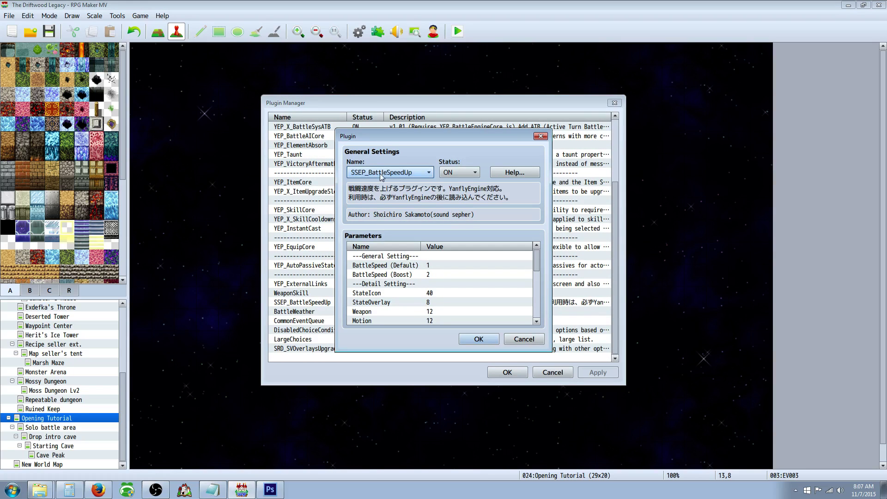
scroll(430, 301, down, 6)
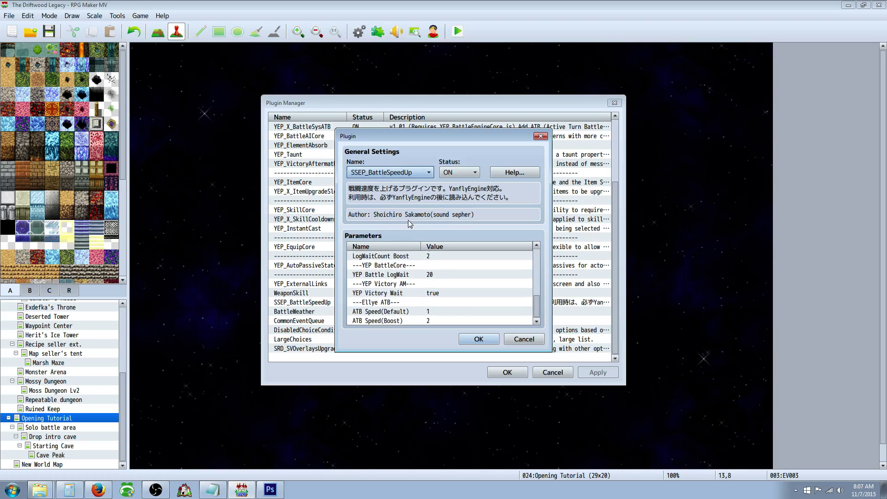
click(481, 339)
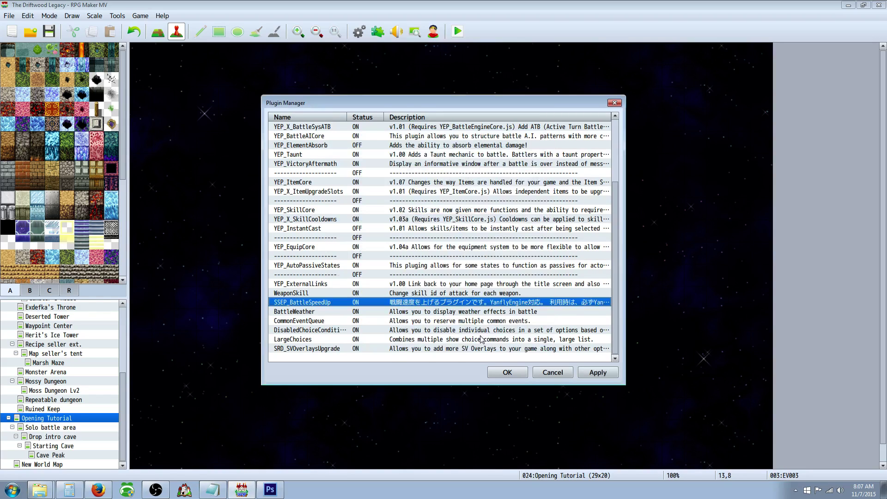
click(506, 372)
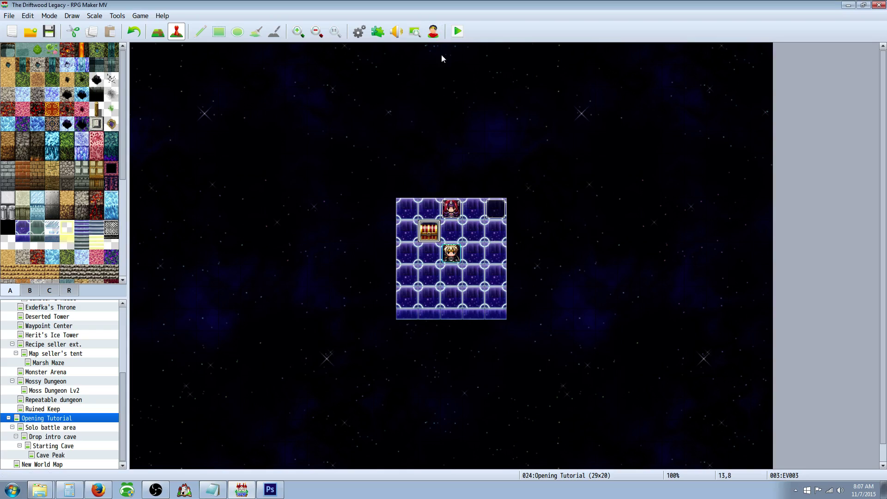
Put the "wait for animation" lines back into the first four hits of the Gokasai Suraisu note and save the project.
click(359, 31)
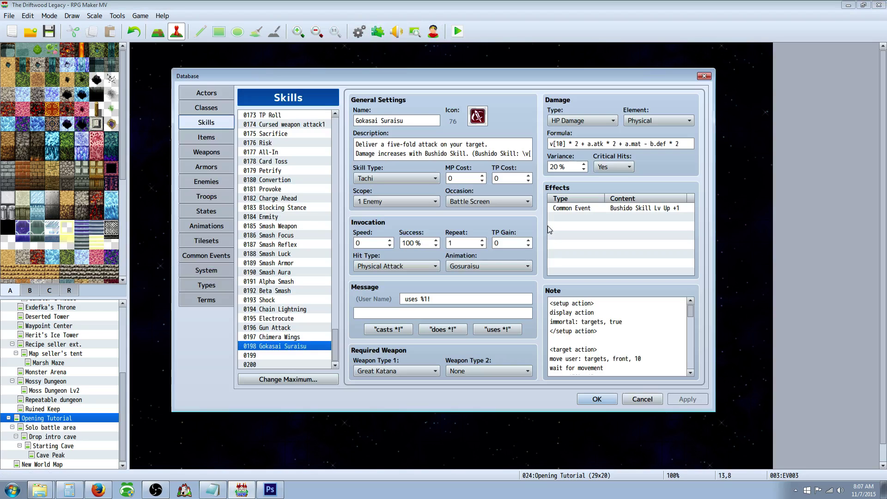
scroll(616, 335, down, 5)
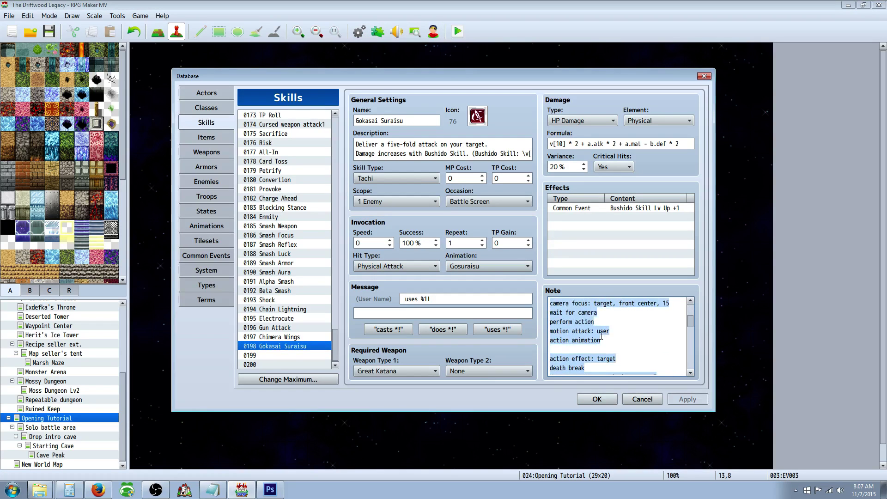
scroll(586, 347, up, 5)
scroll(588, 336, down, 5)
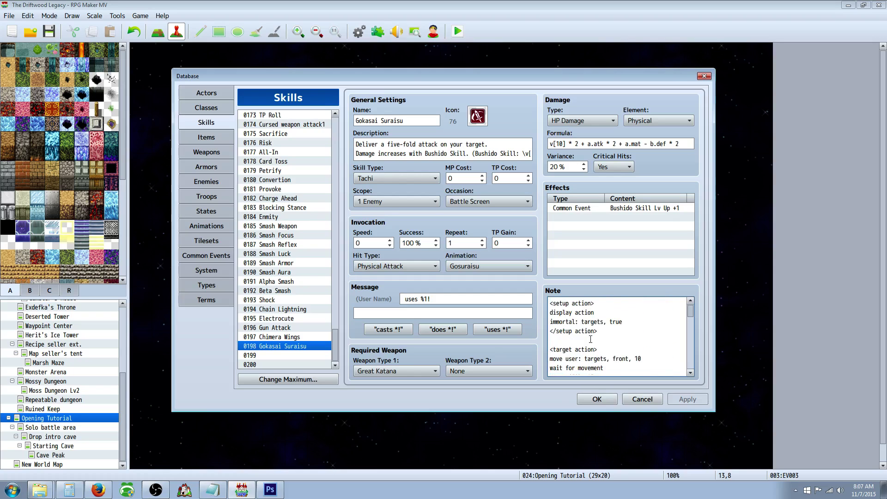
key(ctrl+v)
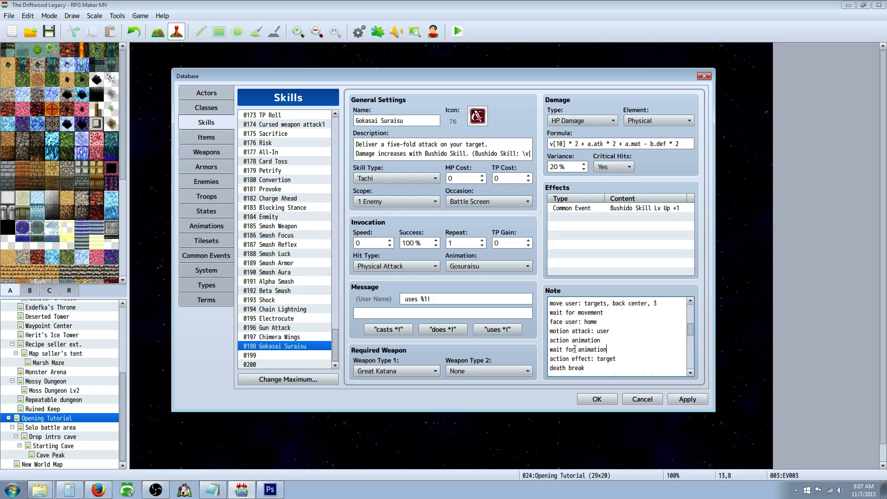
scroll(575, 347, down, 3)
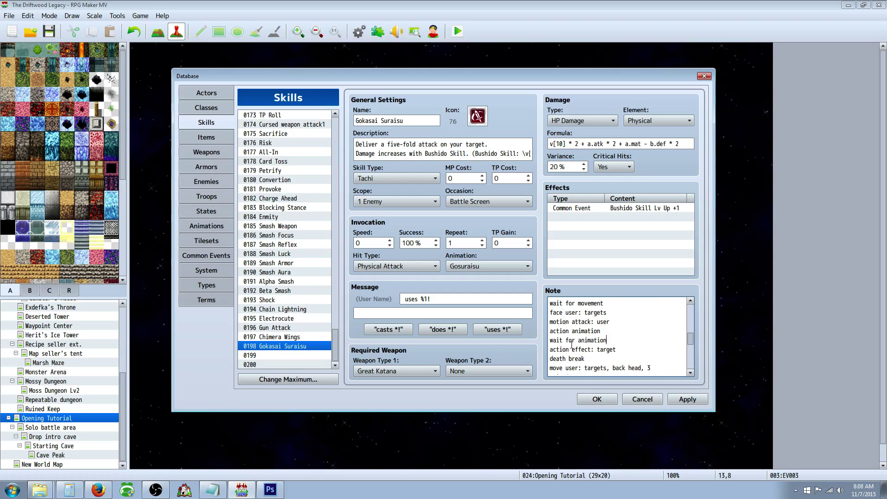
scroll(559, 344, down, 3)
scroll(560, 332, down, 7)
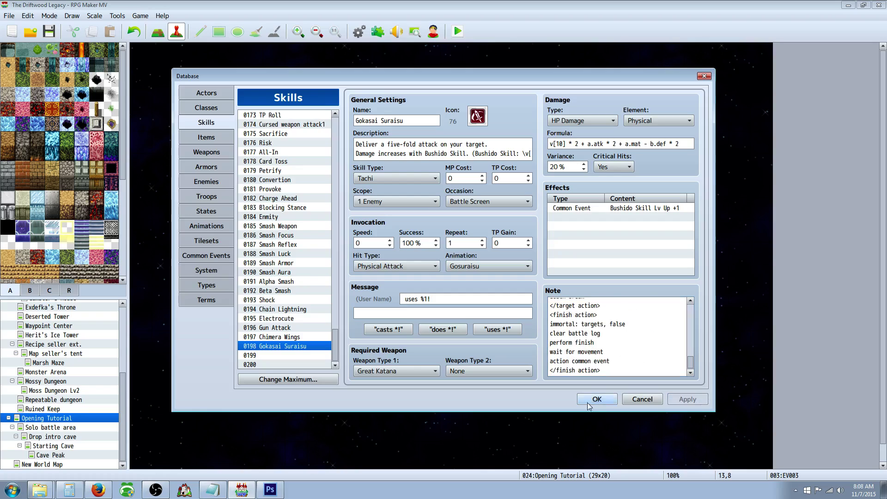
click(596, 400)
click(49, 32)
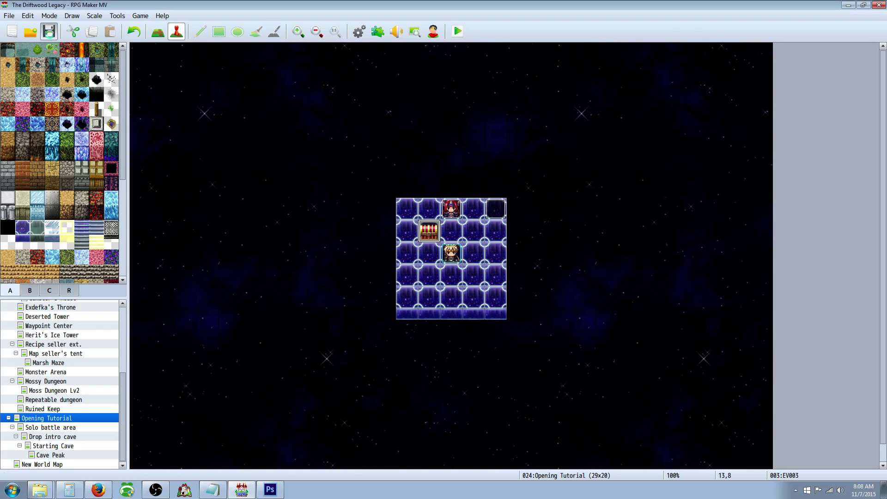